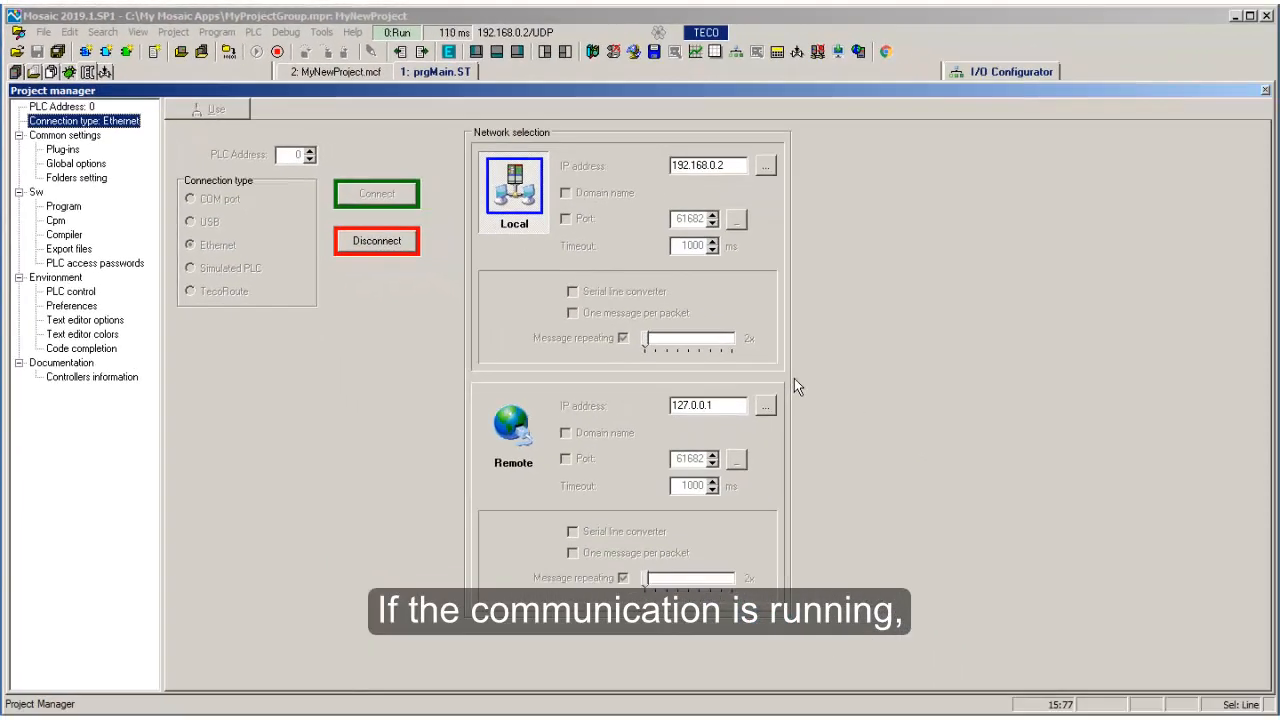
Show the I/O Configurator and open the comparison of the user hardware configuration with the connected PLC configuration
click(998, 79)
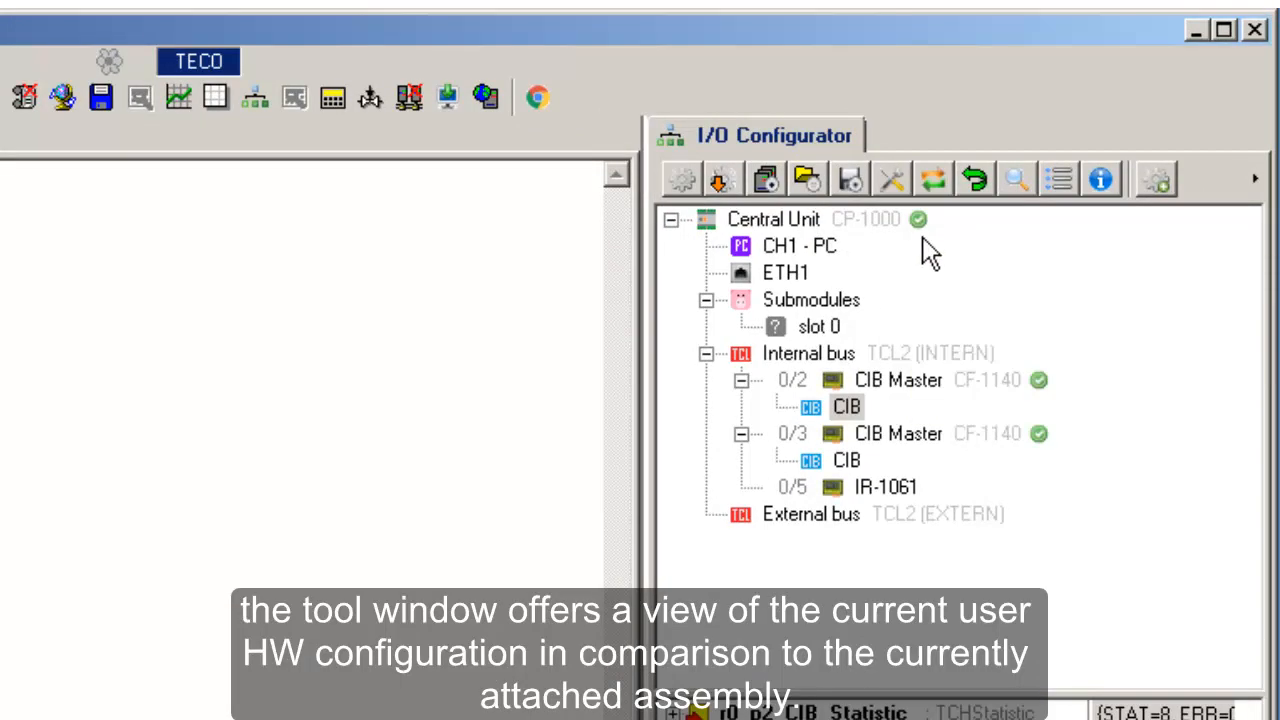
click(972, 157)
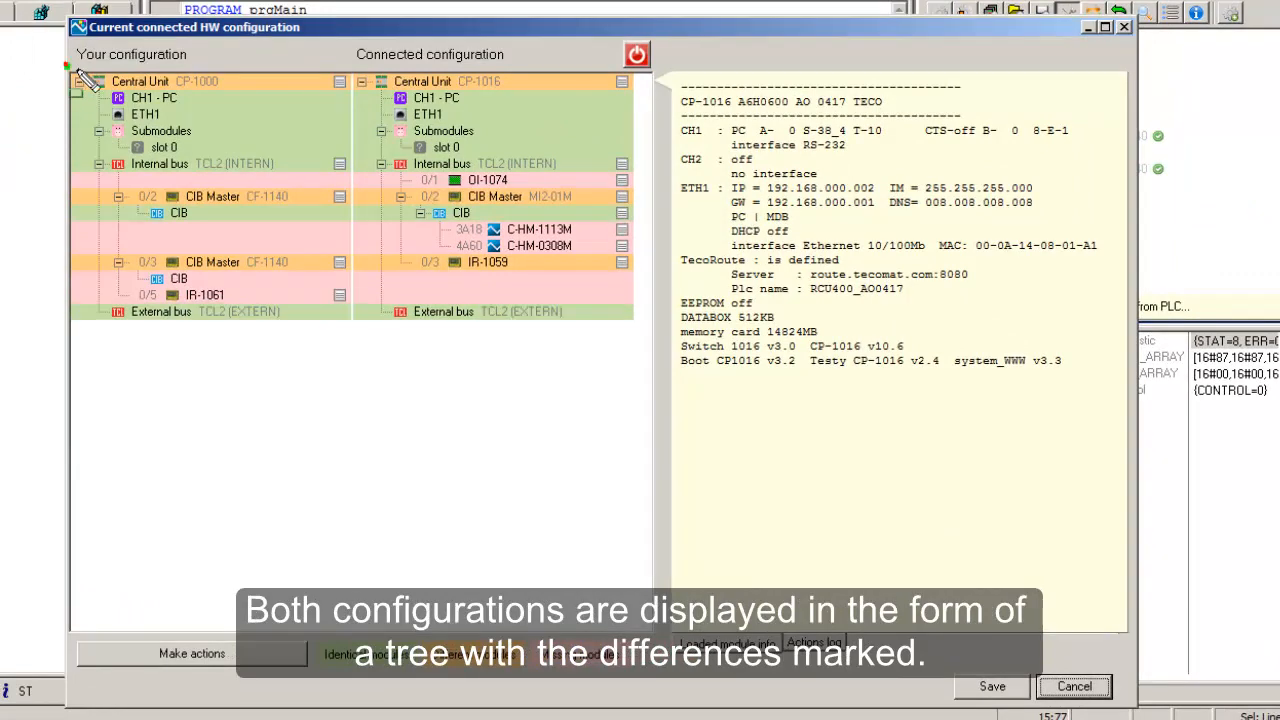
drag(323, 250, 361, 328)
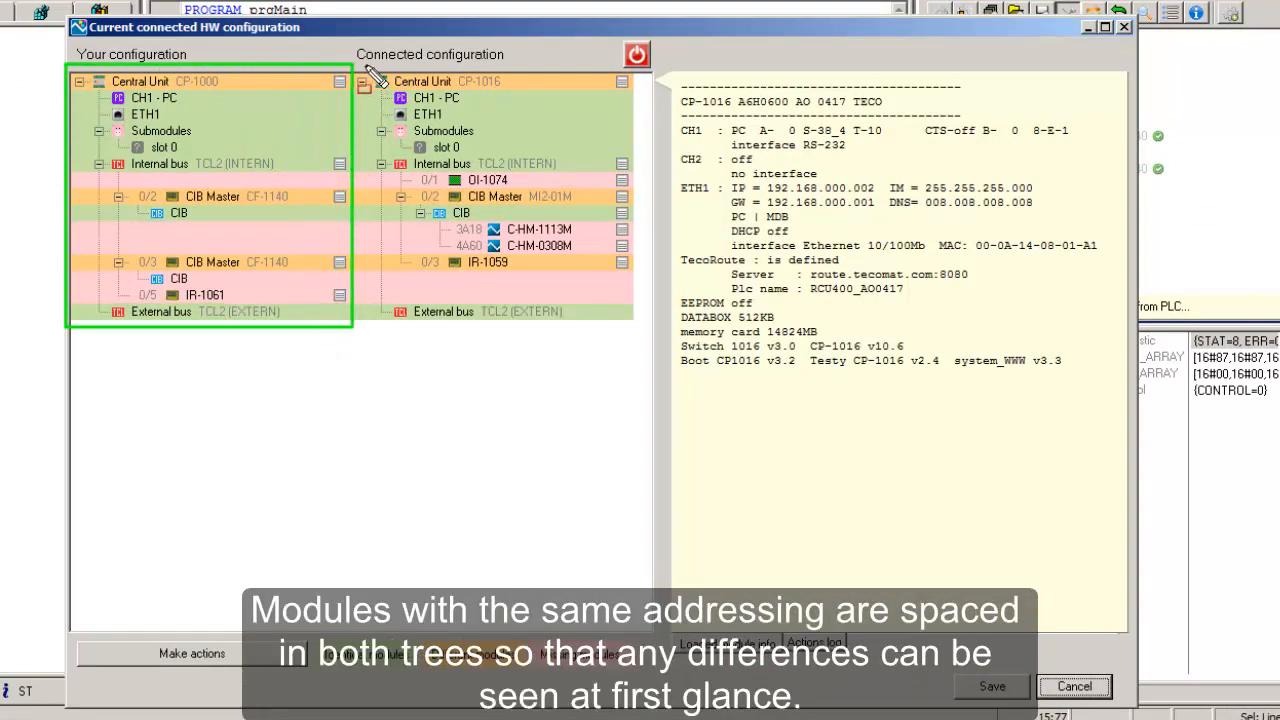
drag(360, 67, 648, 334)
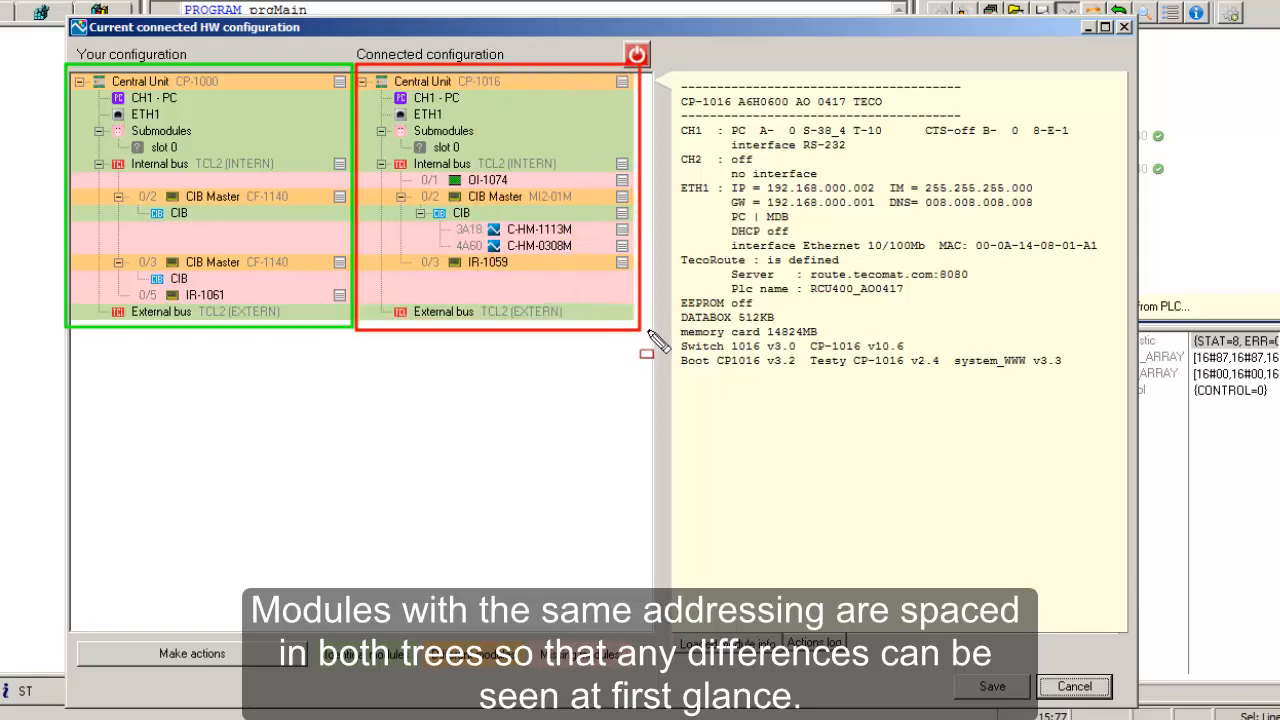
key(b)
key(b)
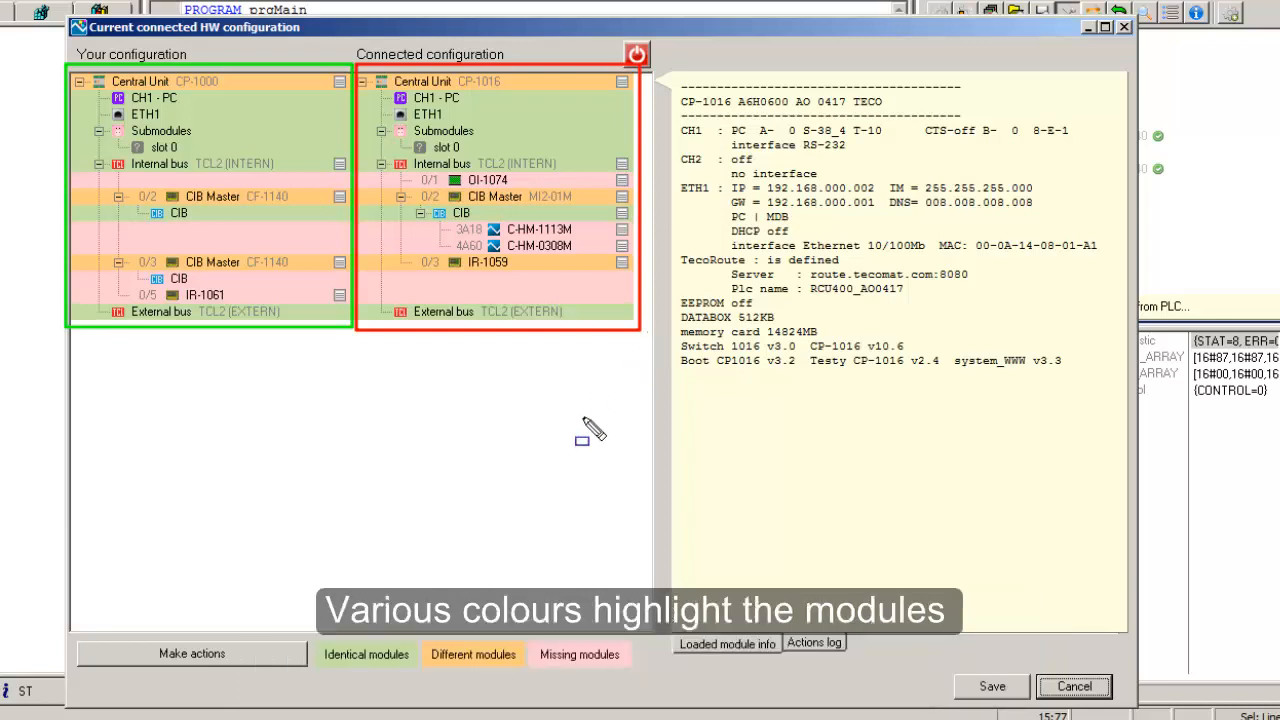
mouse_move(309, 634)
mouse_down()
mouse_move(490, 675)
mouse_move(648, 684)
mouse_up()
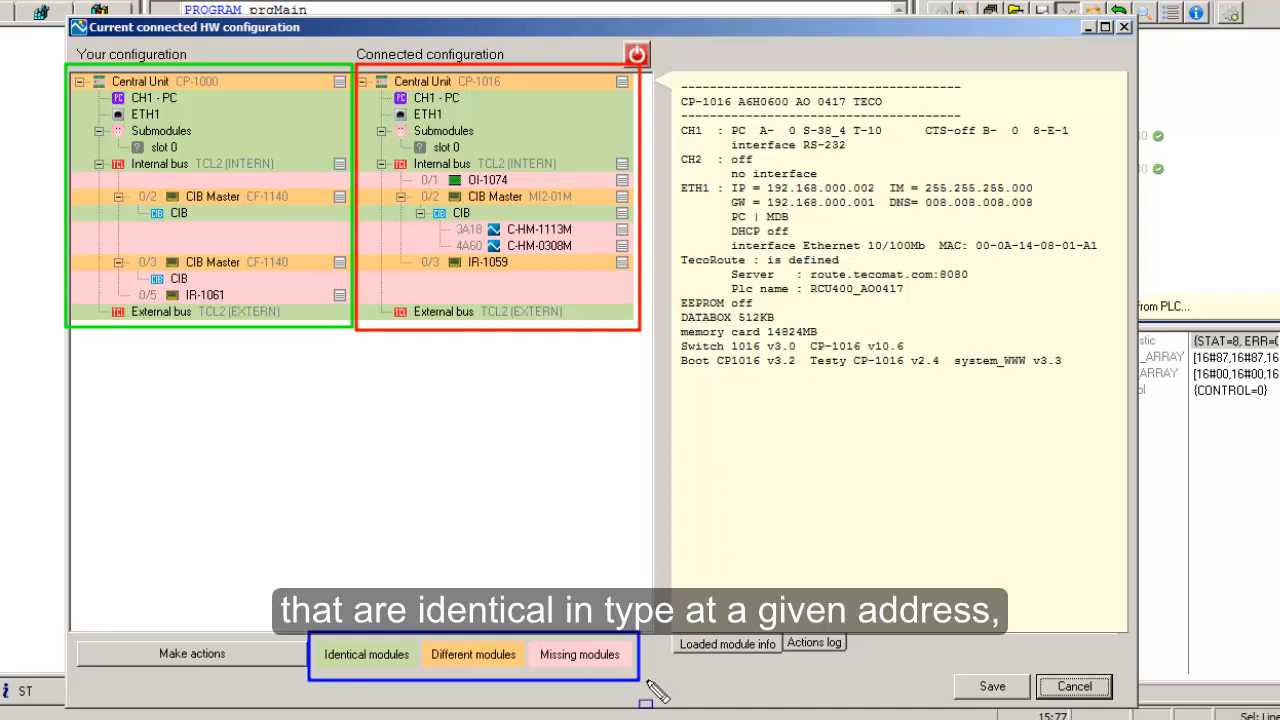
key(Escape)
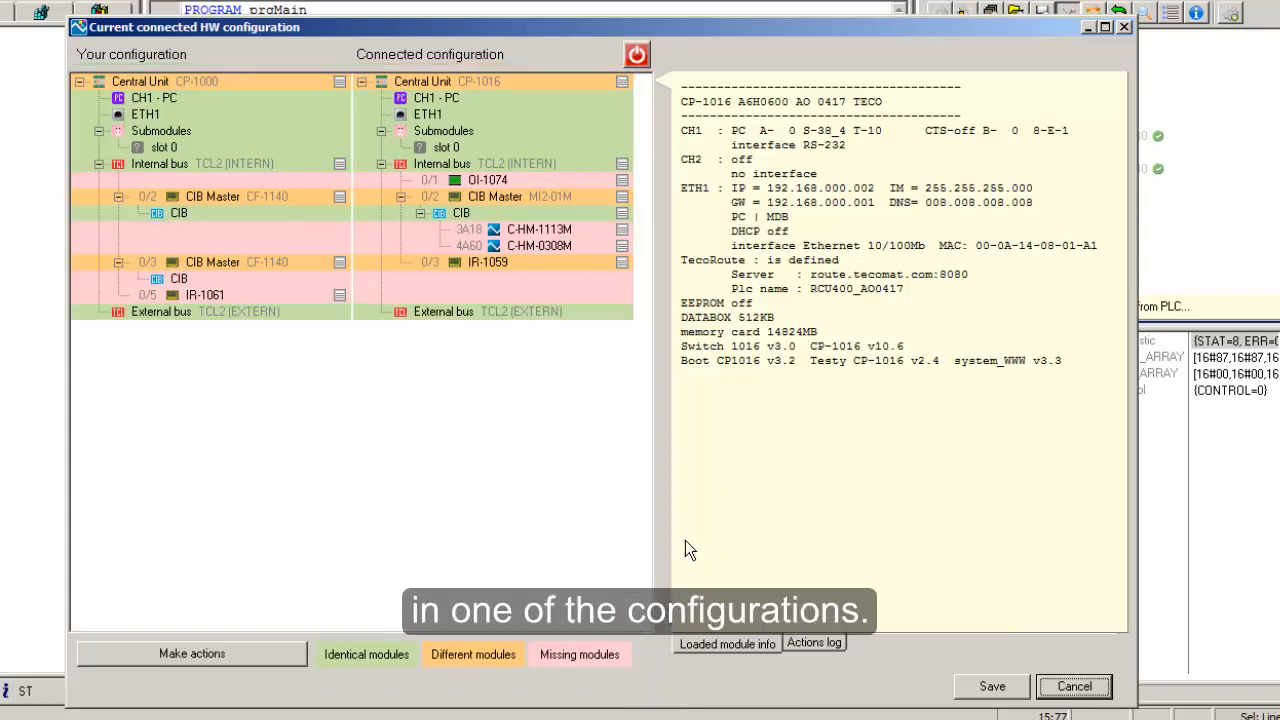
key(ctrl+2)
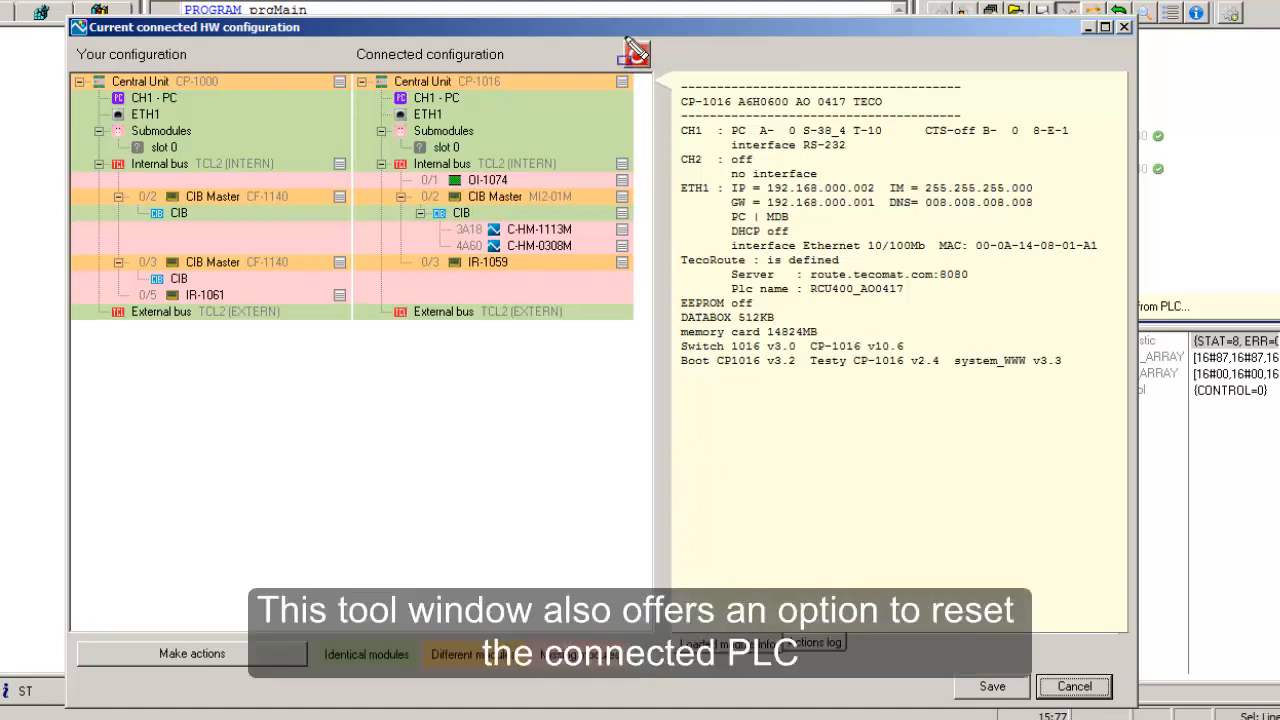
drag(613, 33, 661, 75)
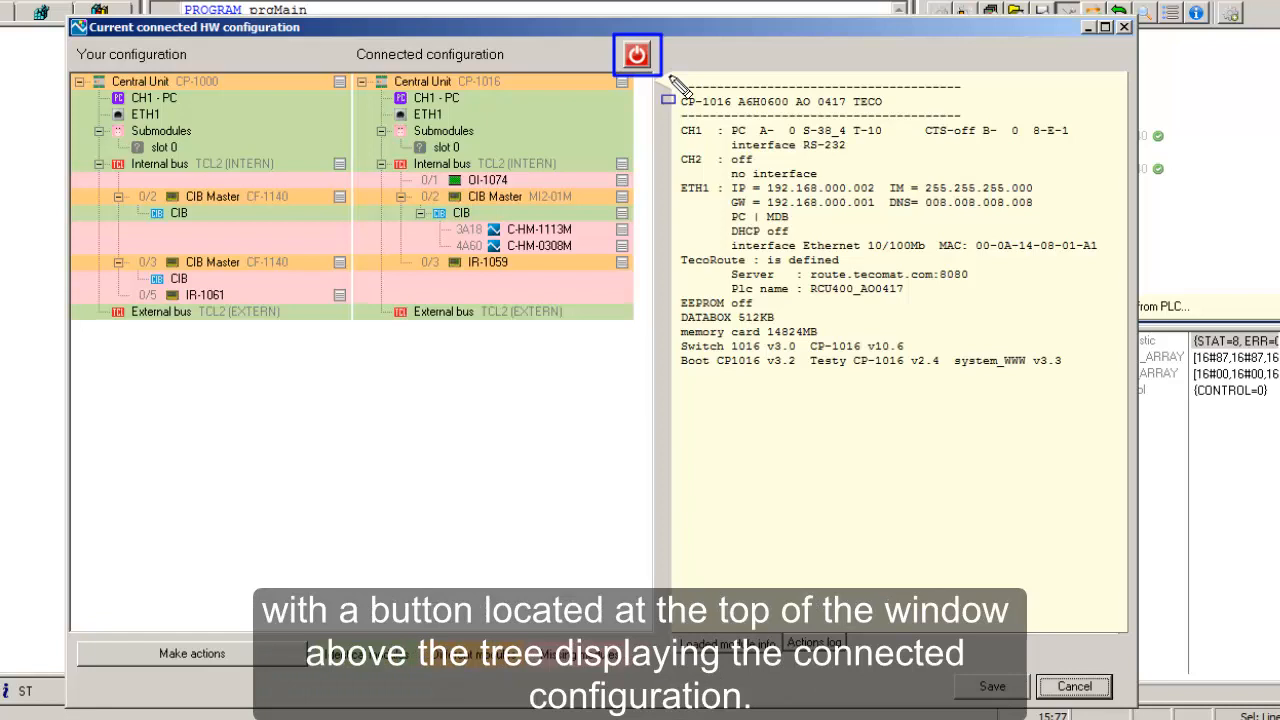
key(Escape)
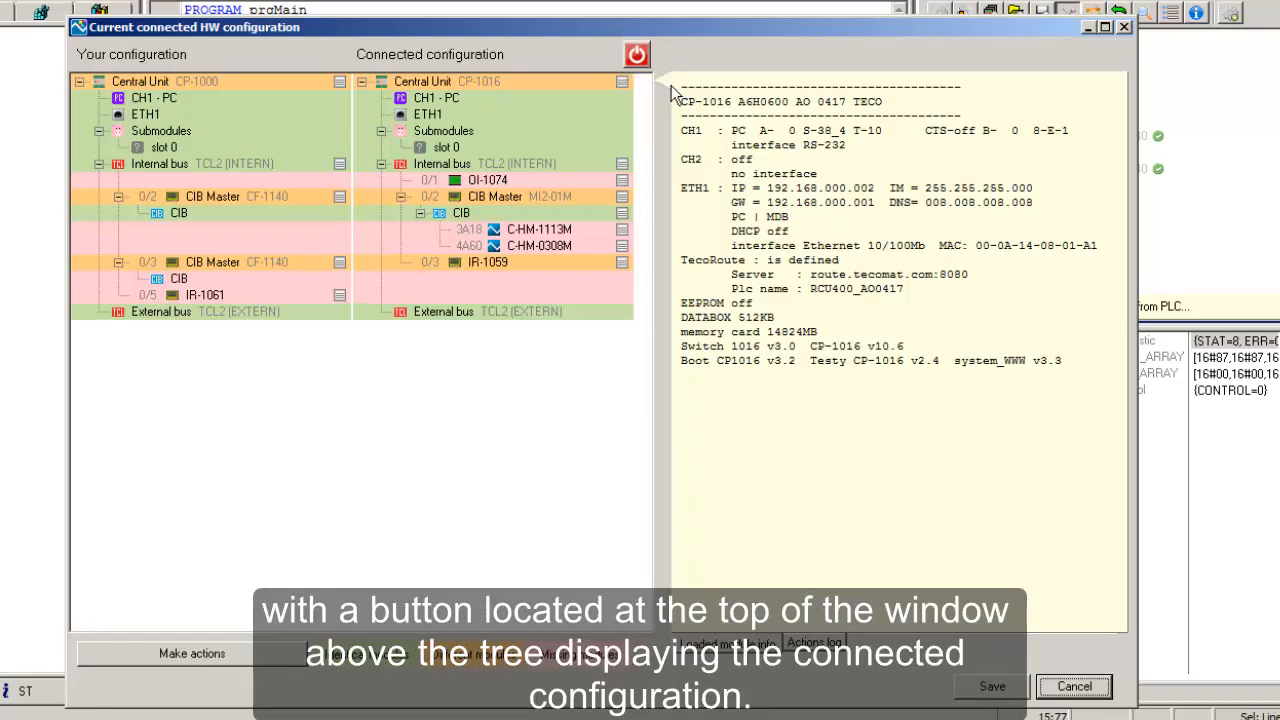
key(ctrl+2)
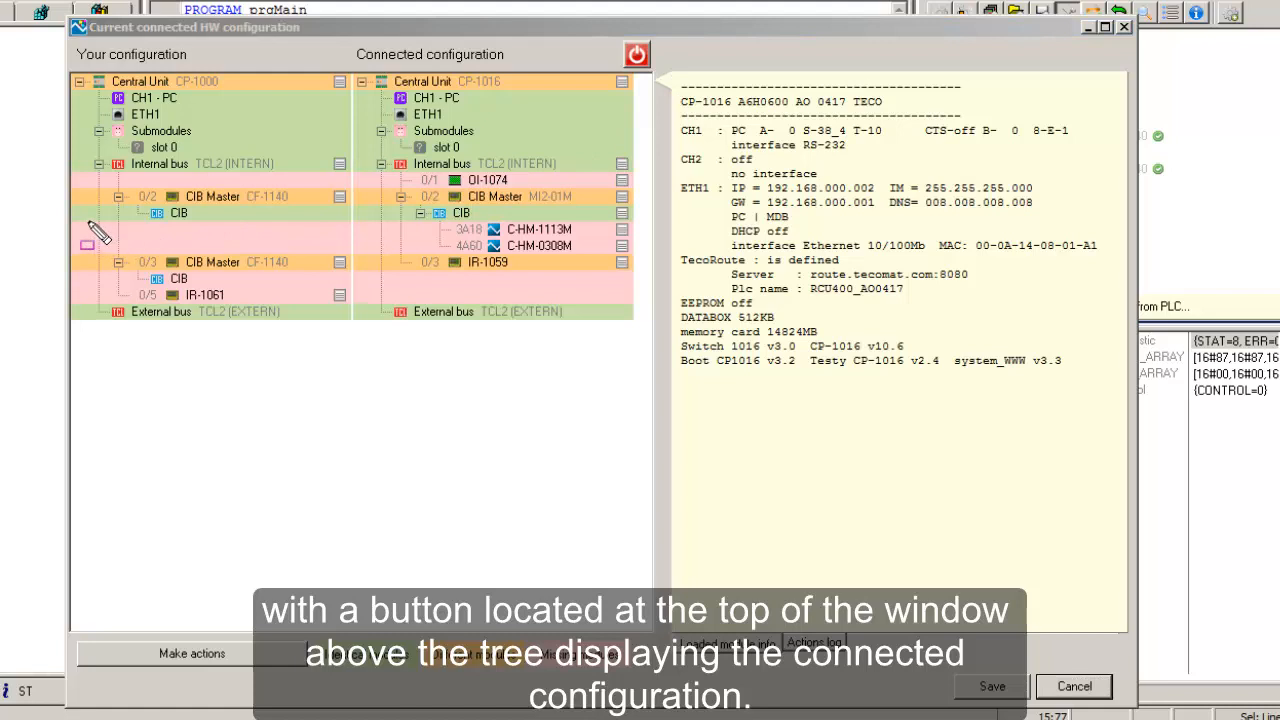
mouse_move(74, 222)
mouse_down()
mouse_move(168, 250)
mouse_move(350, 257)
mouse_move(441, 243)
mouse_move(636, 260)
mouse_up()
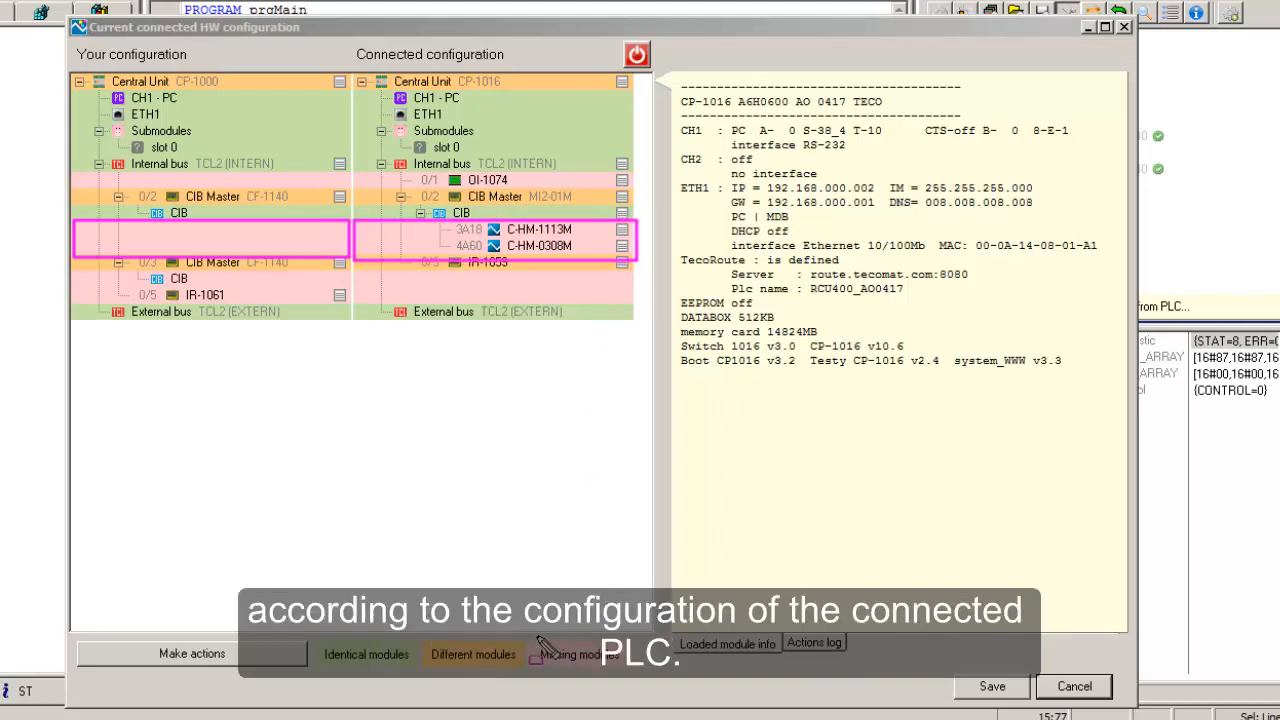
mouse_move(527, 636)
mouse_down()
mouse_move(578, 673)
mouse_move(650, 683)
mouse_up()
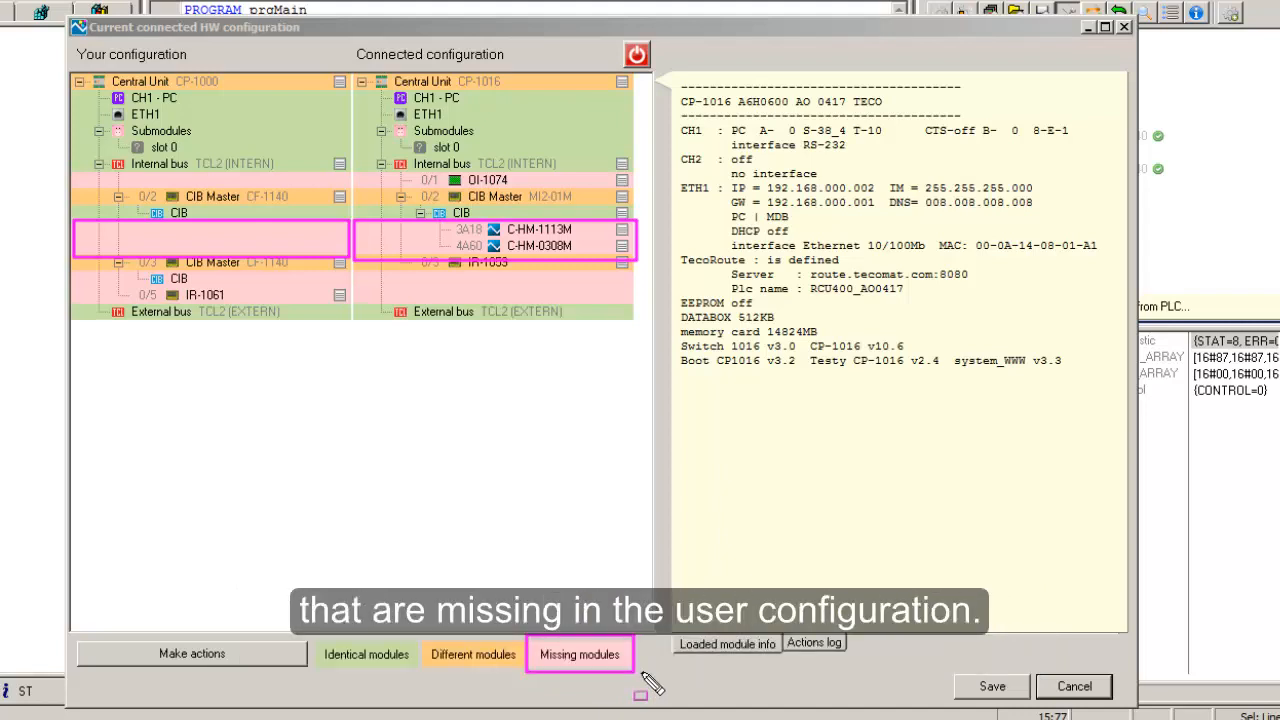
key(Escape)
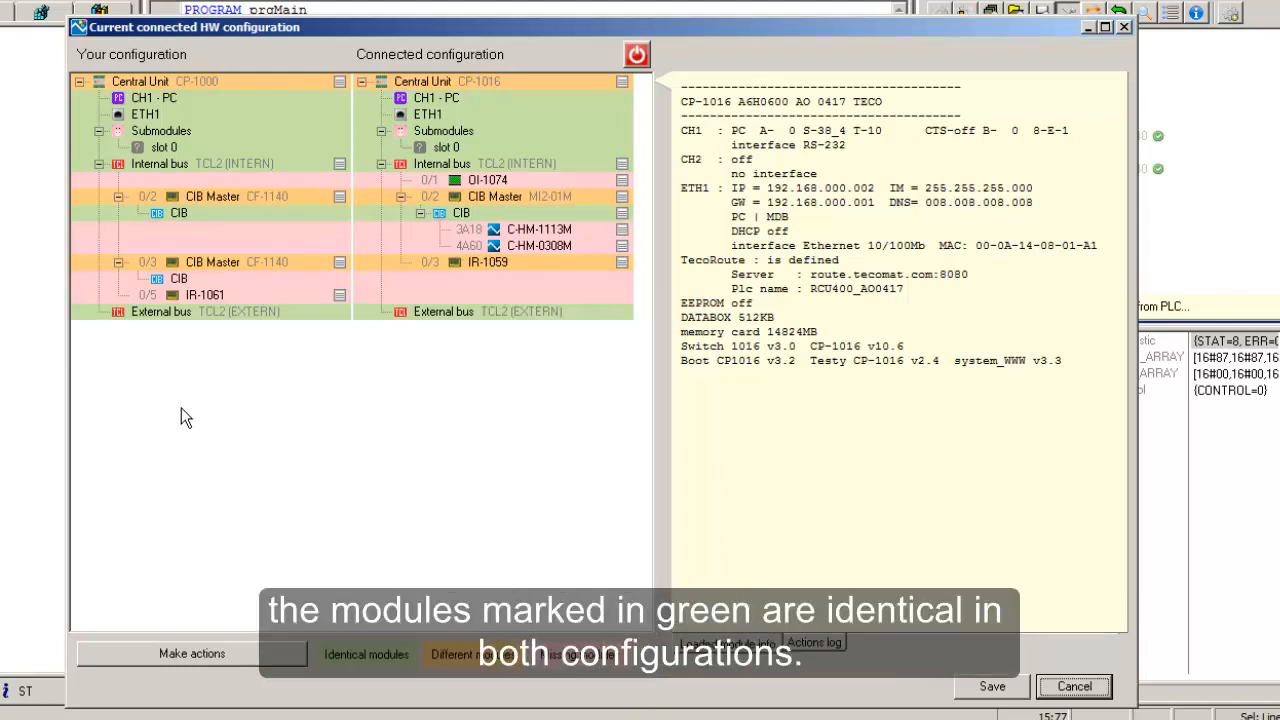
key(ctrl+shift+d)
mouse_move(70, 87)
mouse_down()
mouse_move(154, 130)
mouse_move(348, 174)
mouse_up()
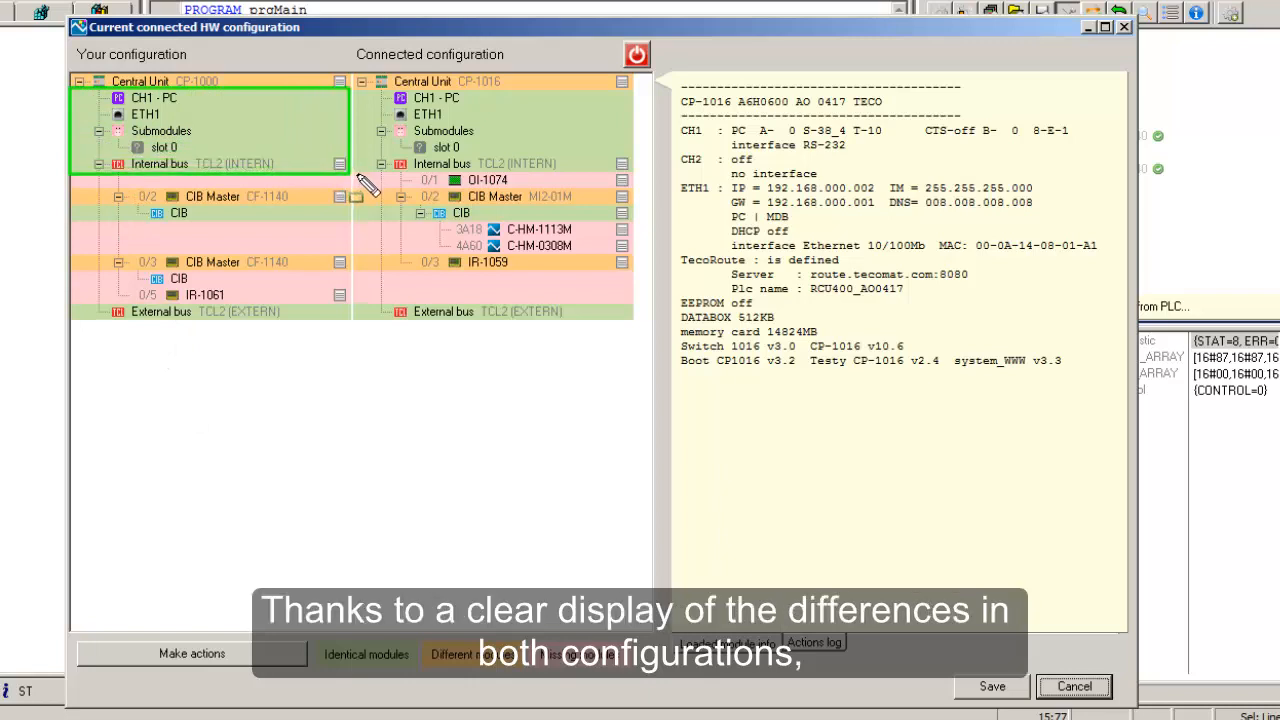
drag(354, 87, 632, 173)
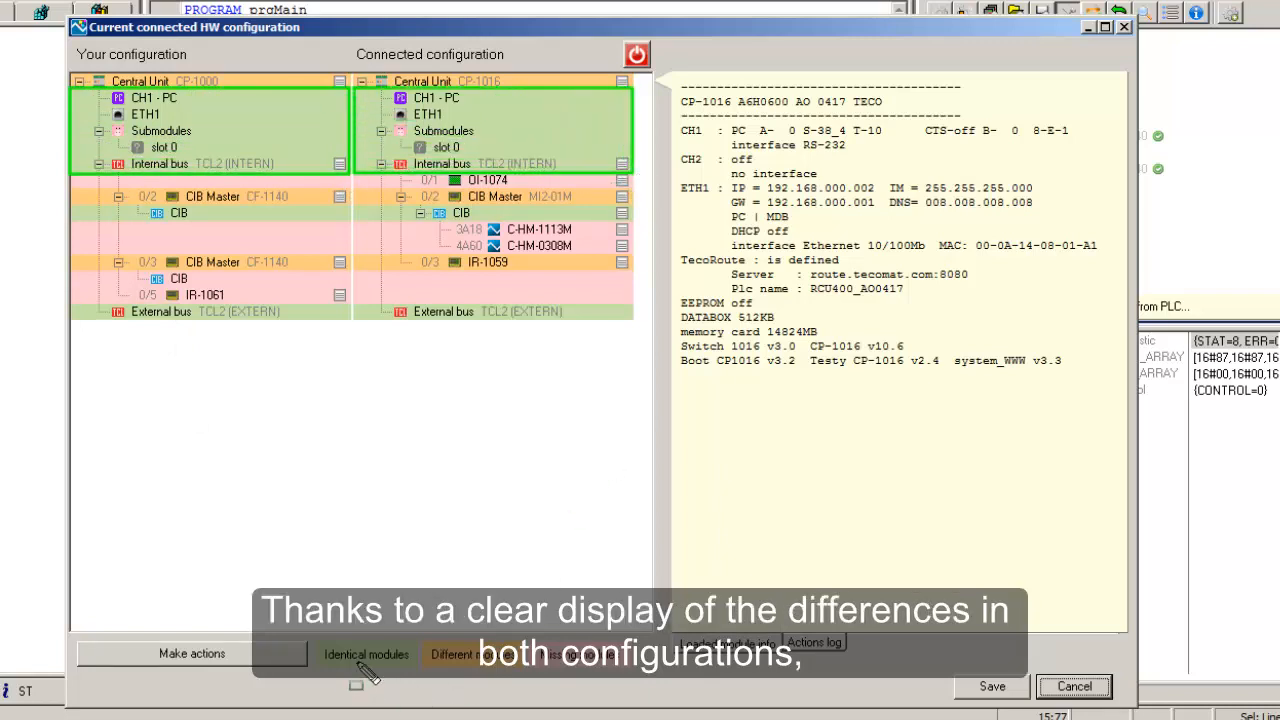
mouse_move(311, 637)
mouse_down()
mouse_move(368, 672)
mouse_move(422, 669)
mouse_up()
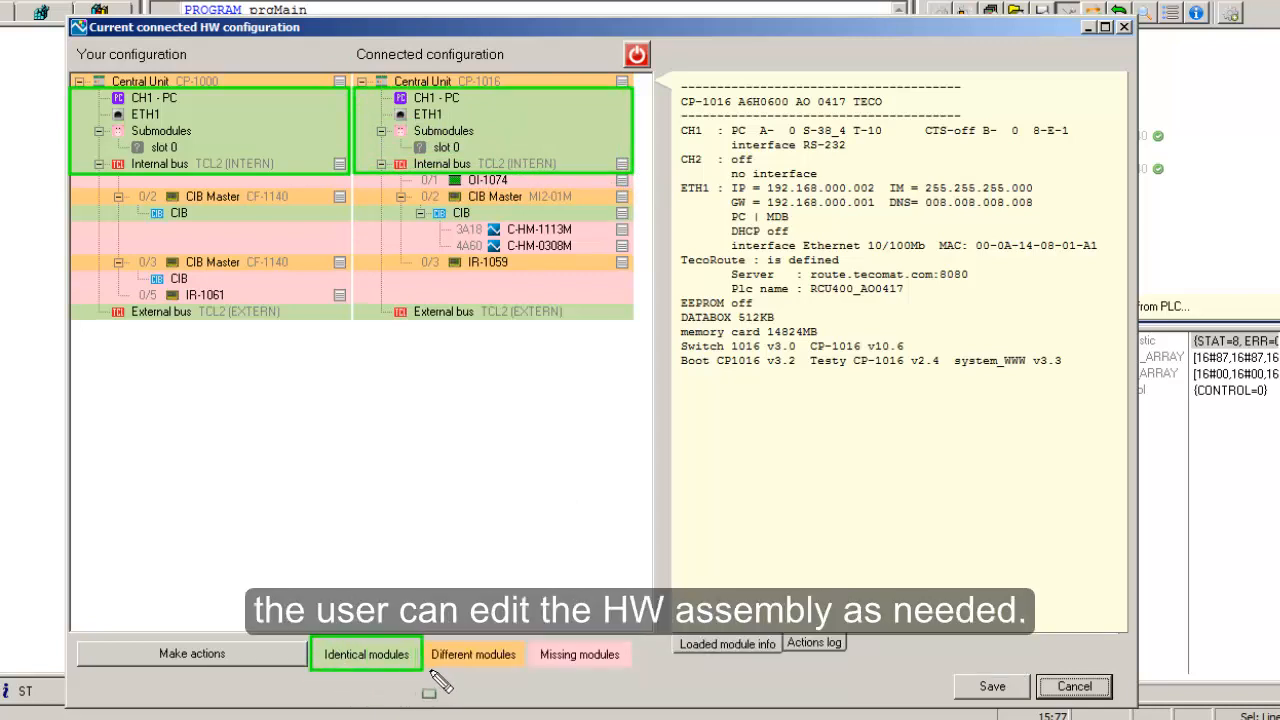
key(Escape)
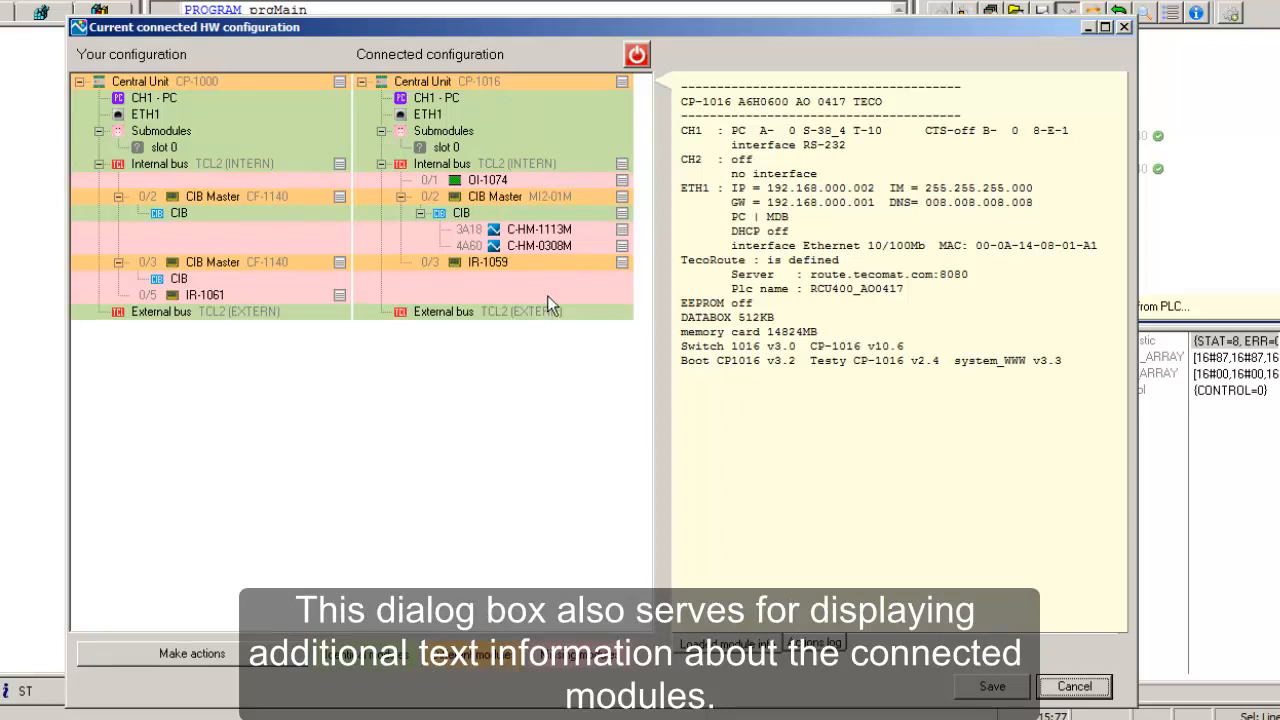
View the loaded module information for C-HM-0308M, C-HM-1113M and the Central Unit in the connected configuration
click(548, 247)
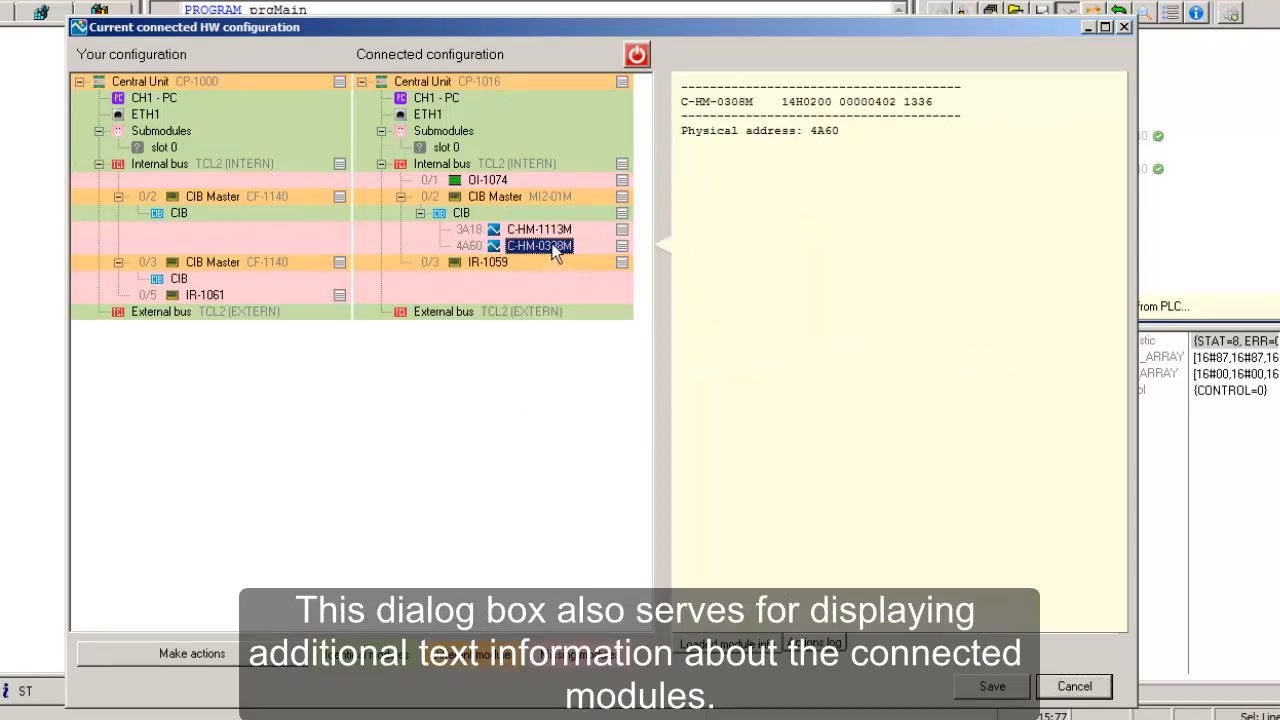
click(540, 230)
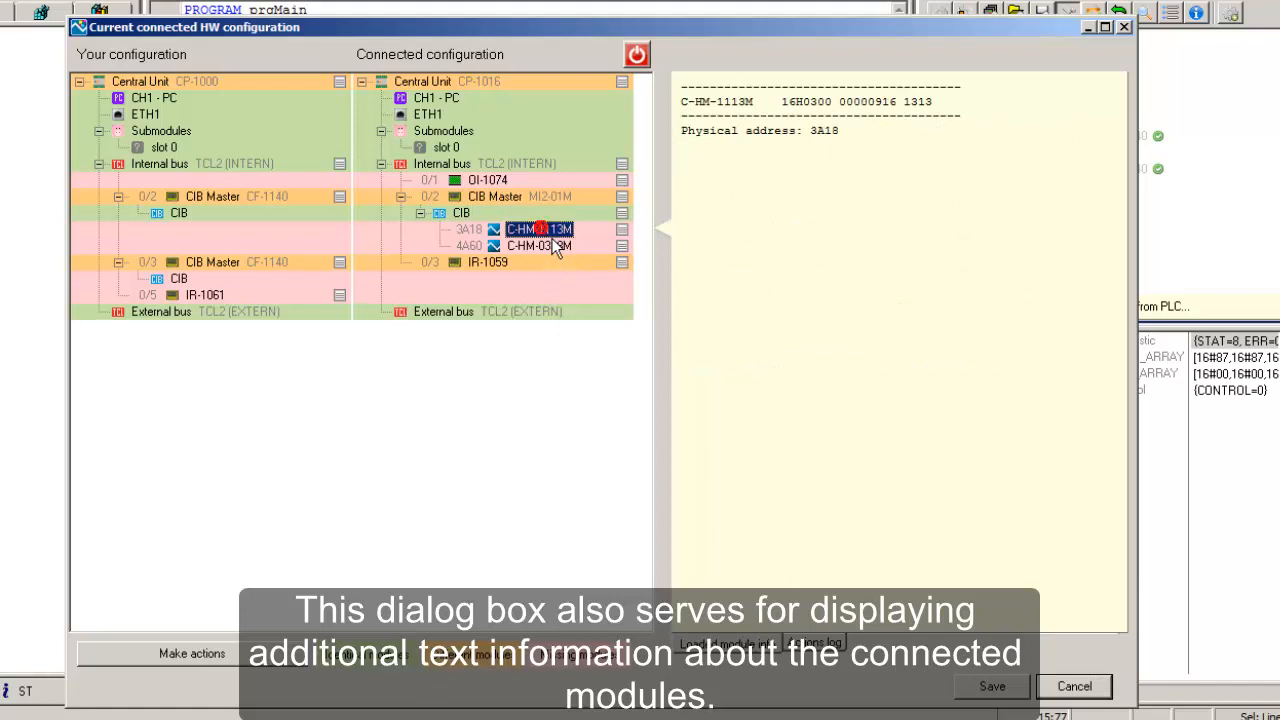
click(478, 90)
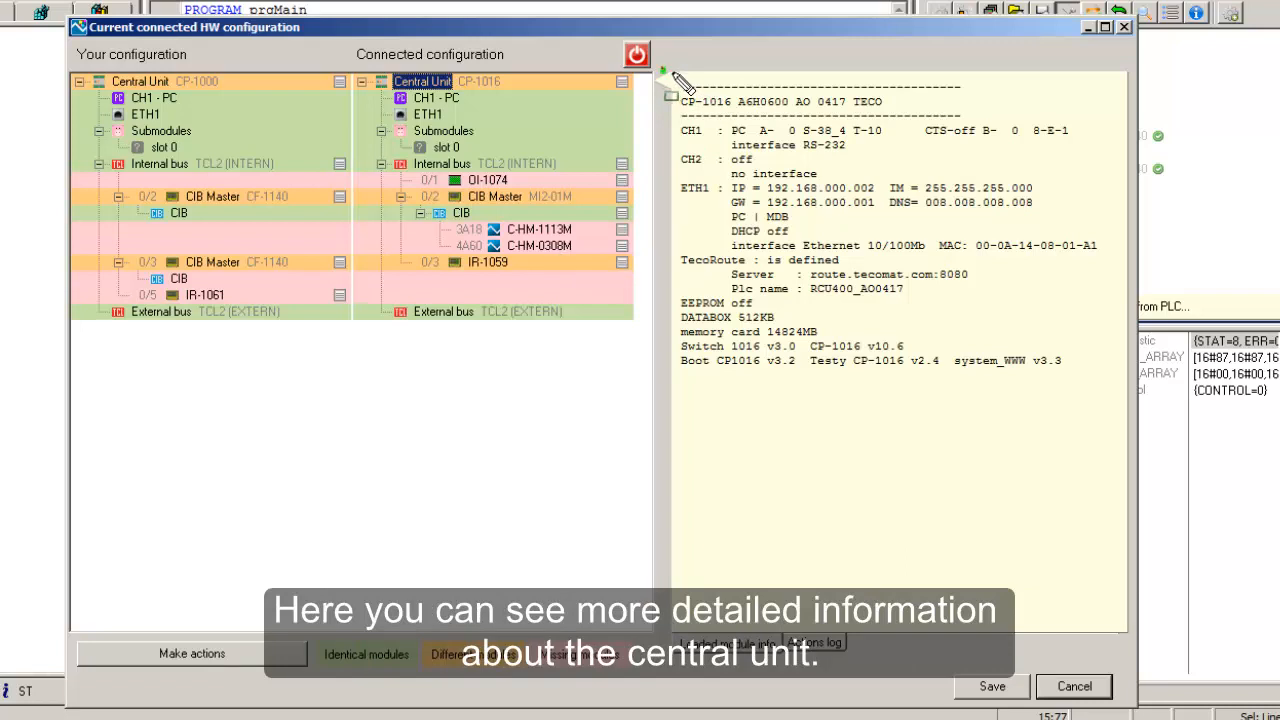
drag(662, 68, 1146, 393)
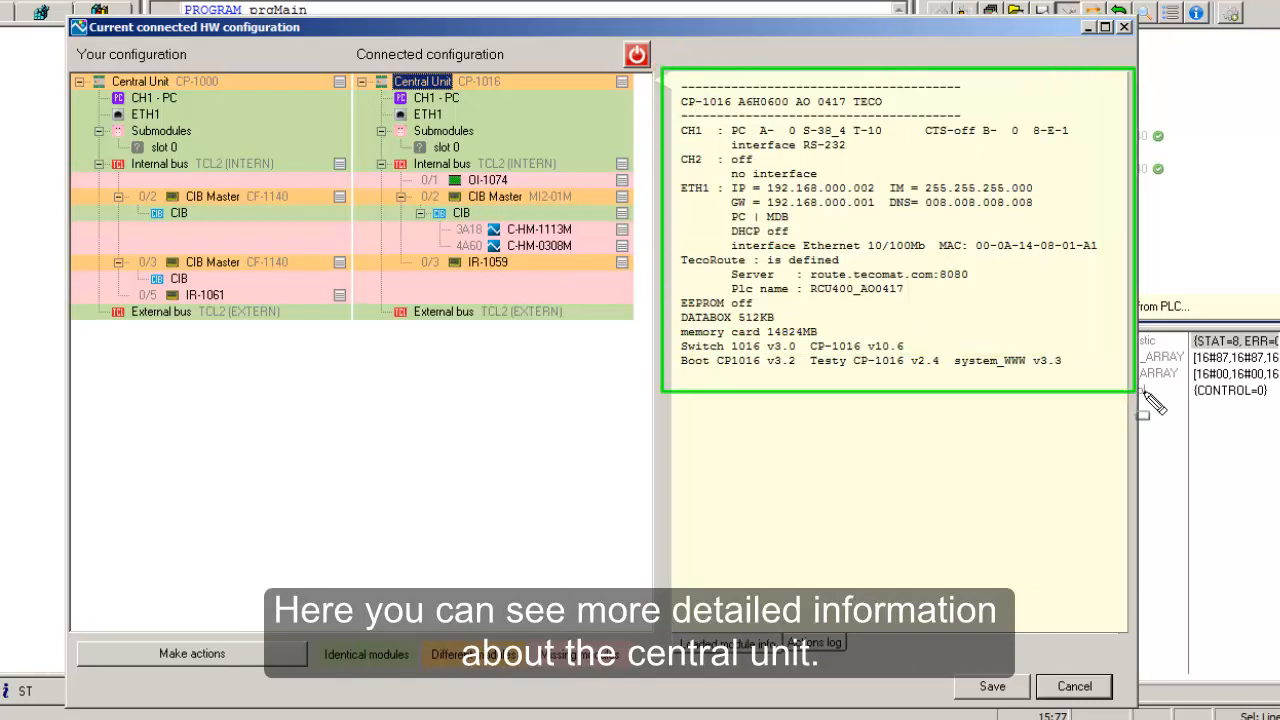
key(Escape)
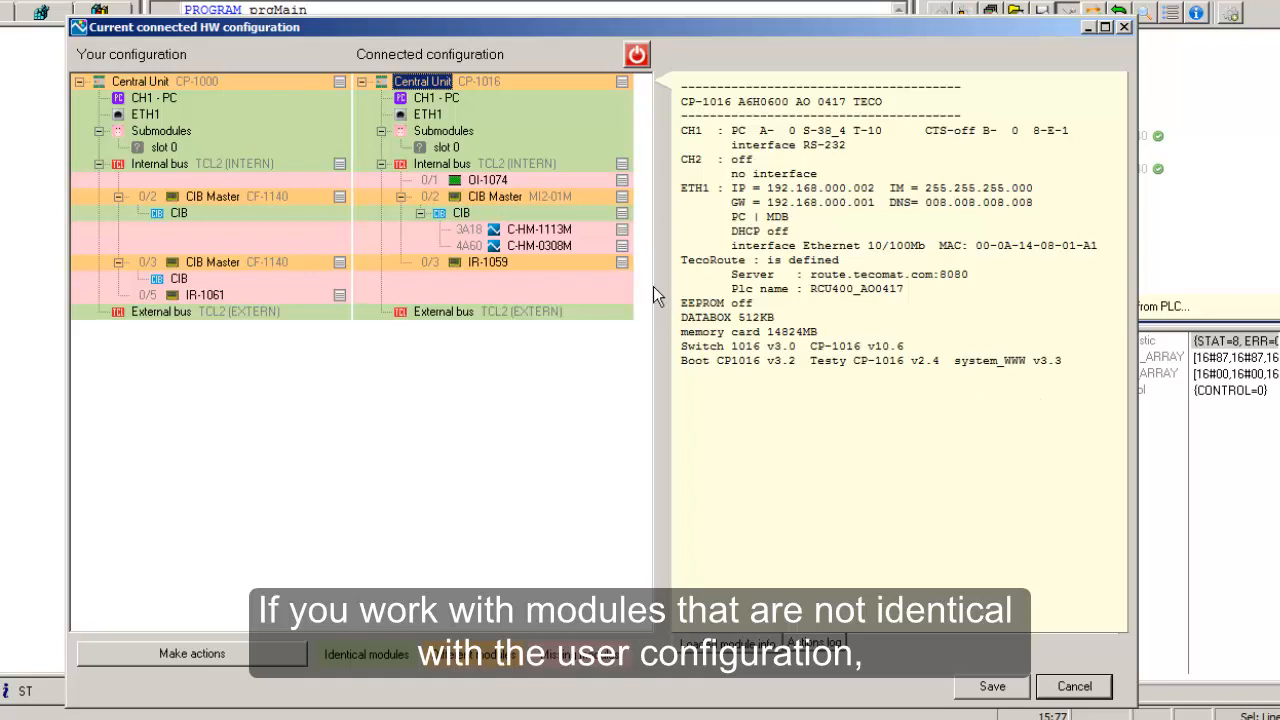
Mark the connected modules C-HM-1113M and C-HM-0308M on the CIB bus with the Add to configuration action
click(632, 239)
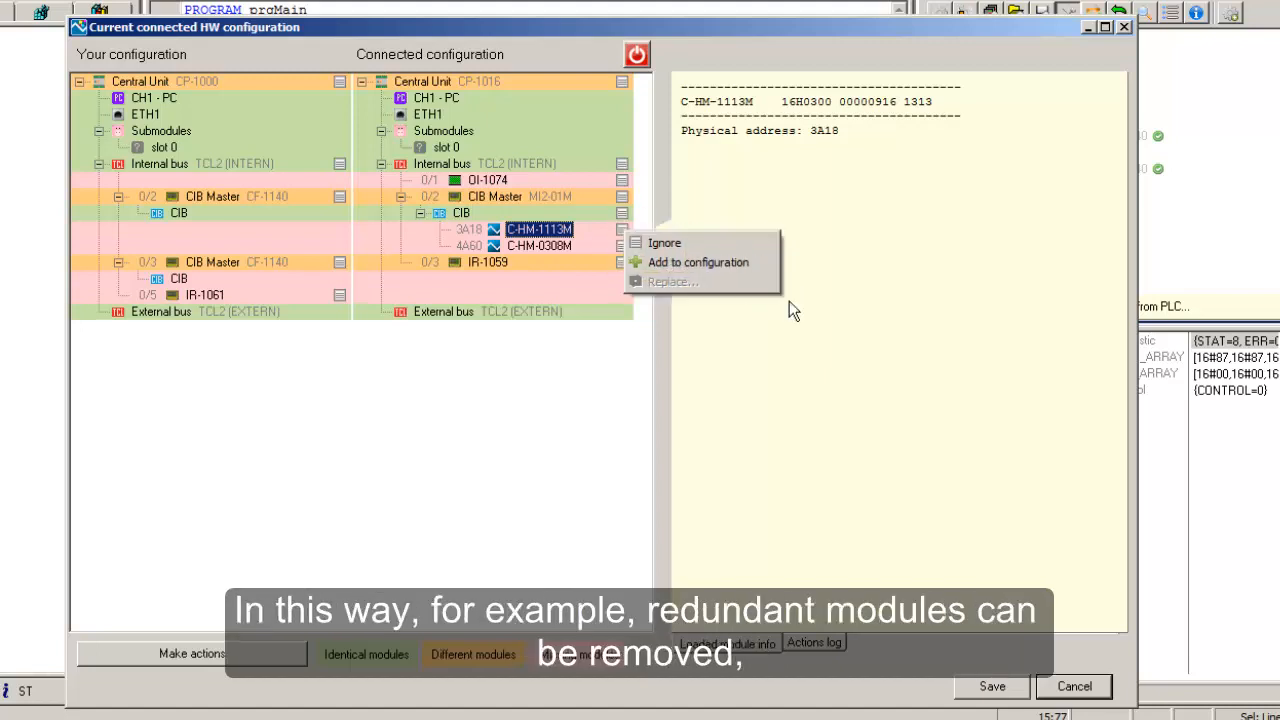
click(674, 341)
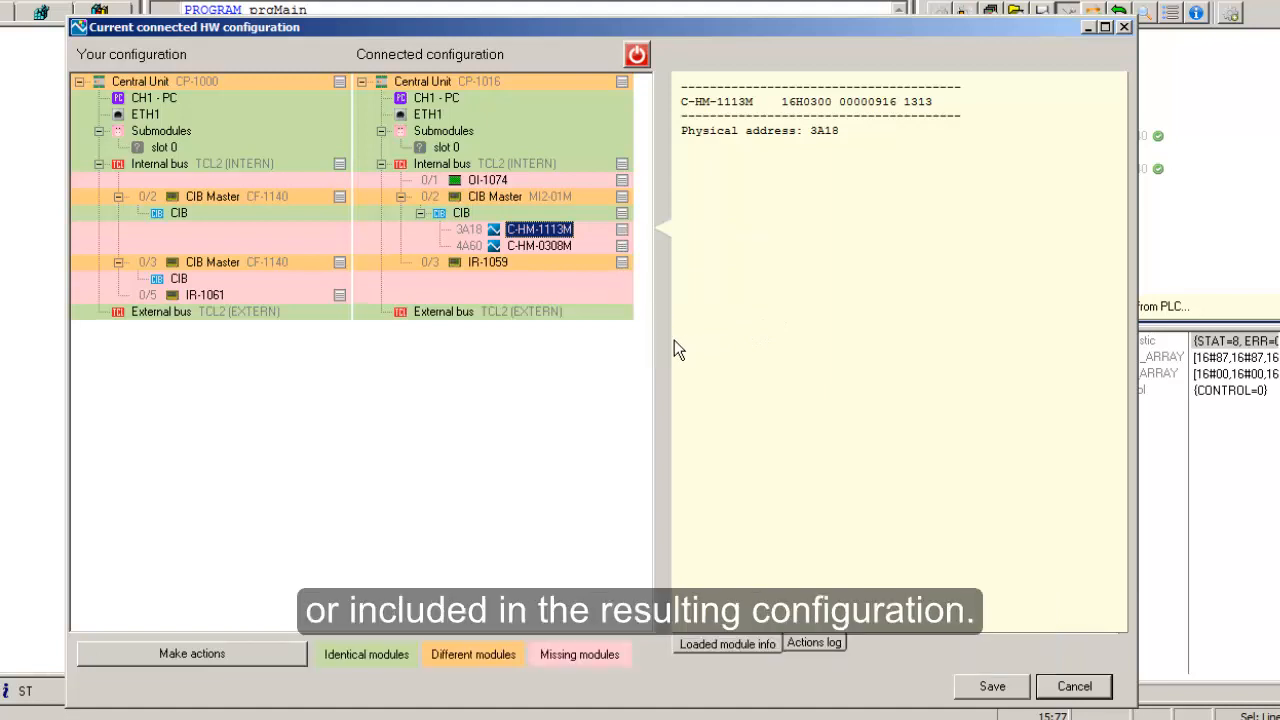
click(633, 237)
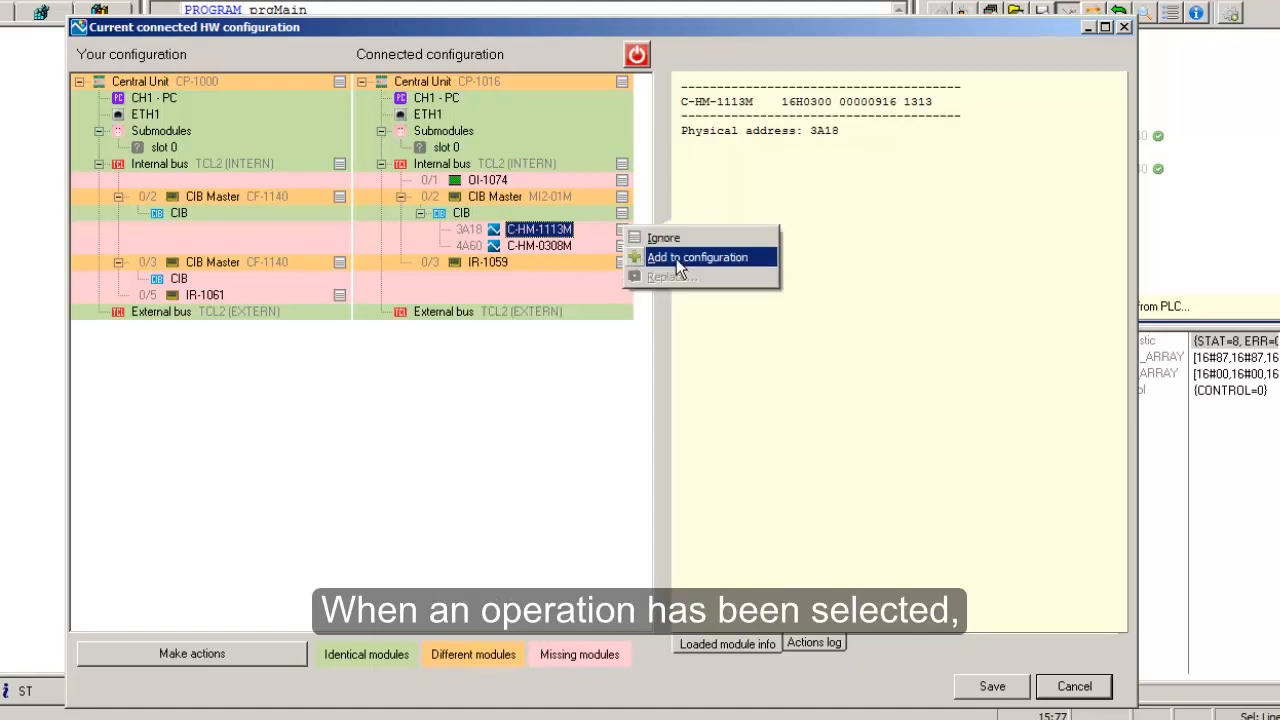
click(679, 260)
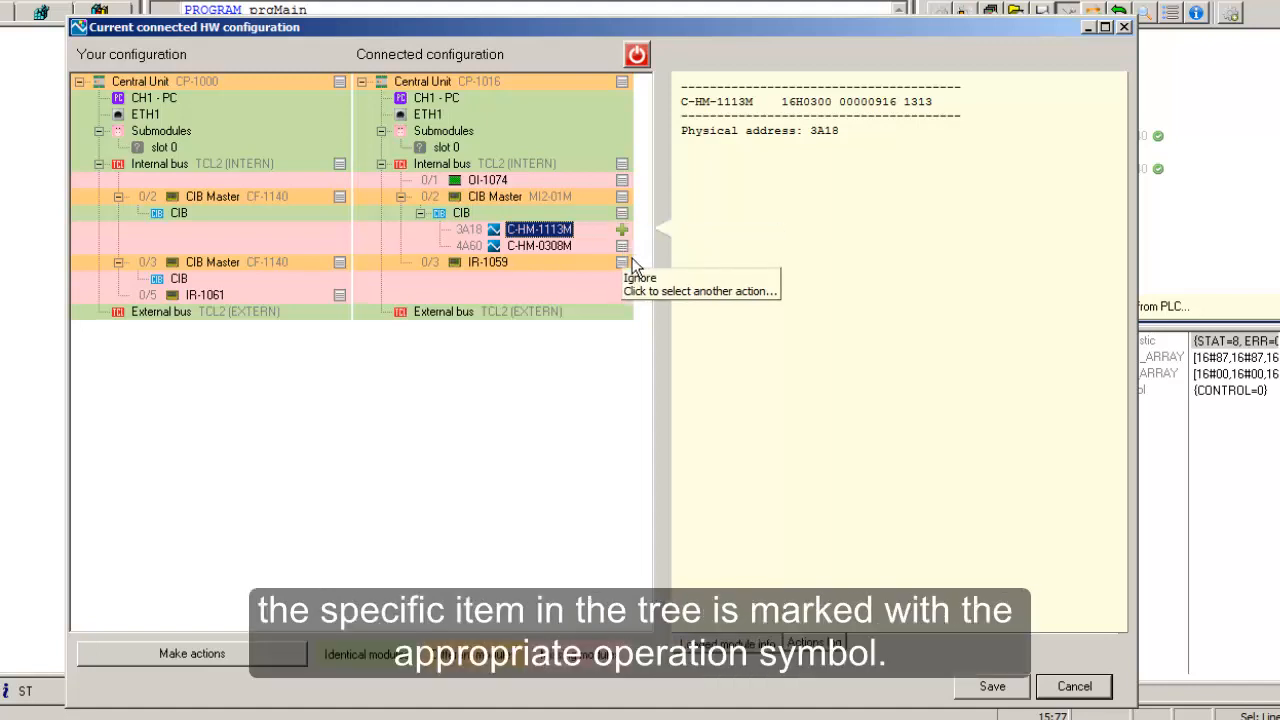
click(631, 256)
click(669, 282)
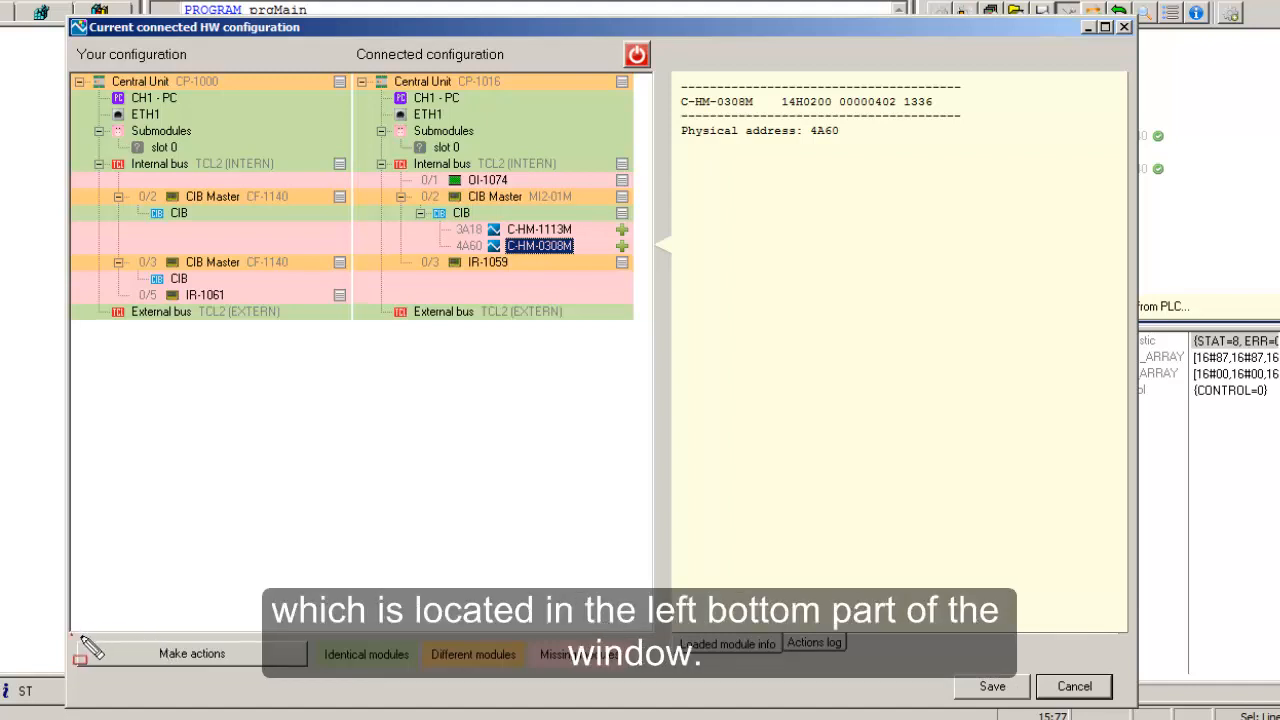
Execute the marked actions to add both CIB modules to the user configuration
drag(71, 634, 322, 678)
key(Escape)
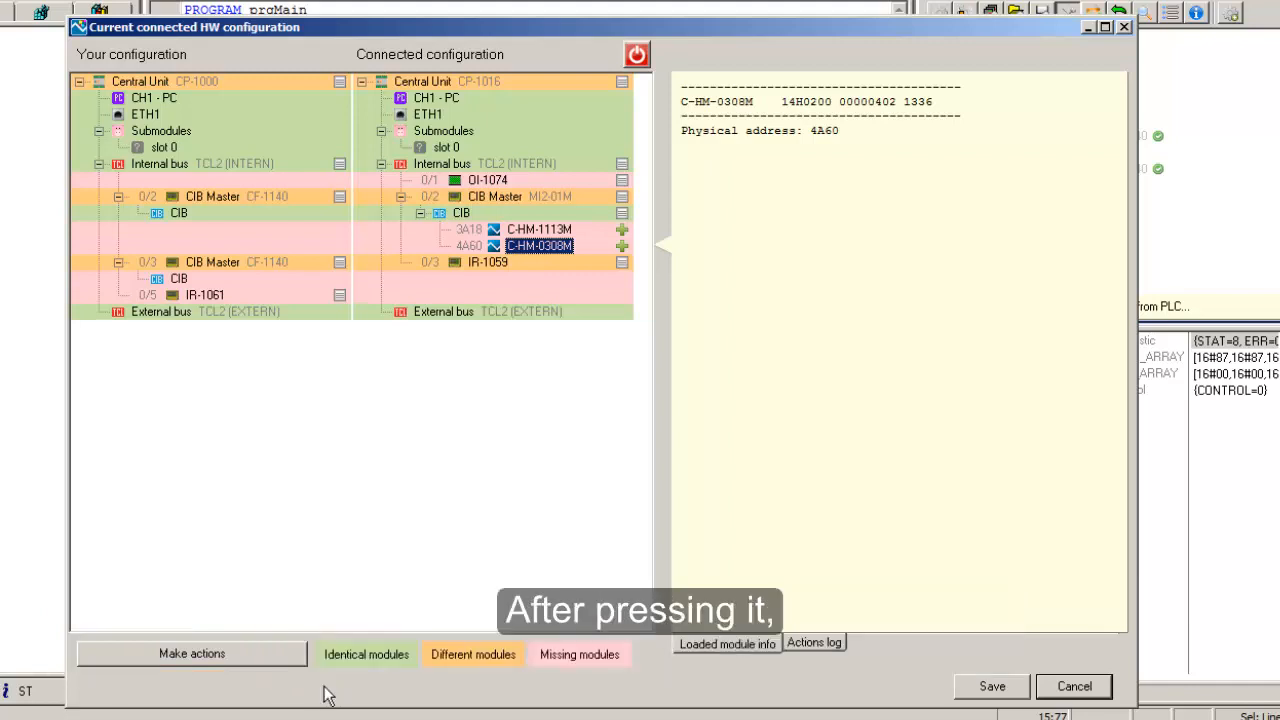
click(246, 658)
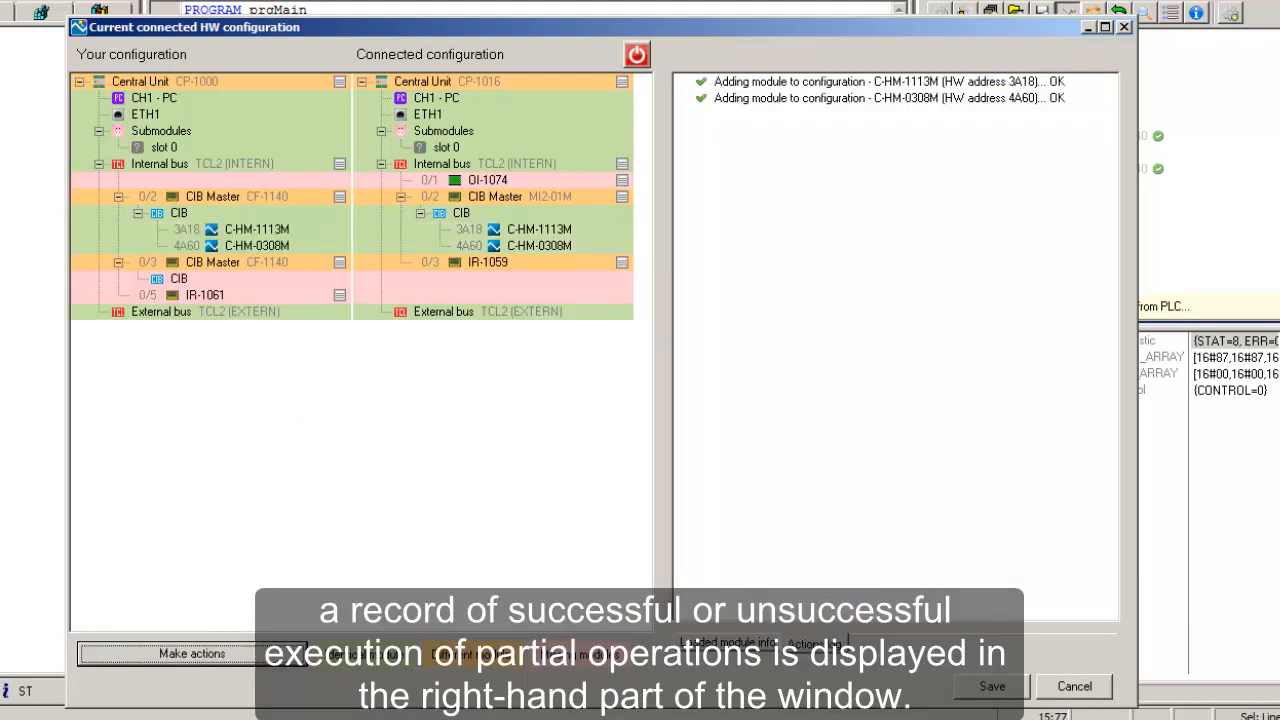
drag(128, 220, 310, 252)
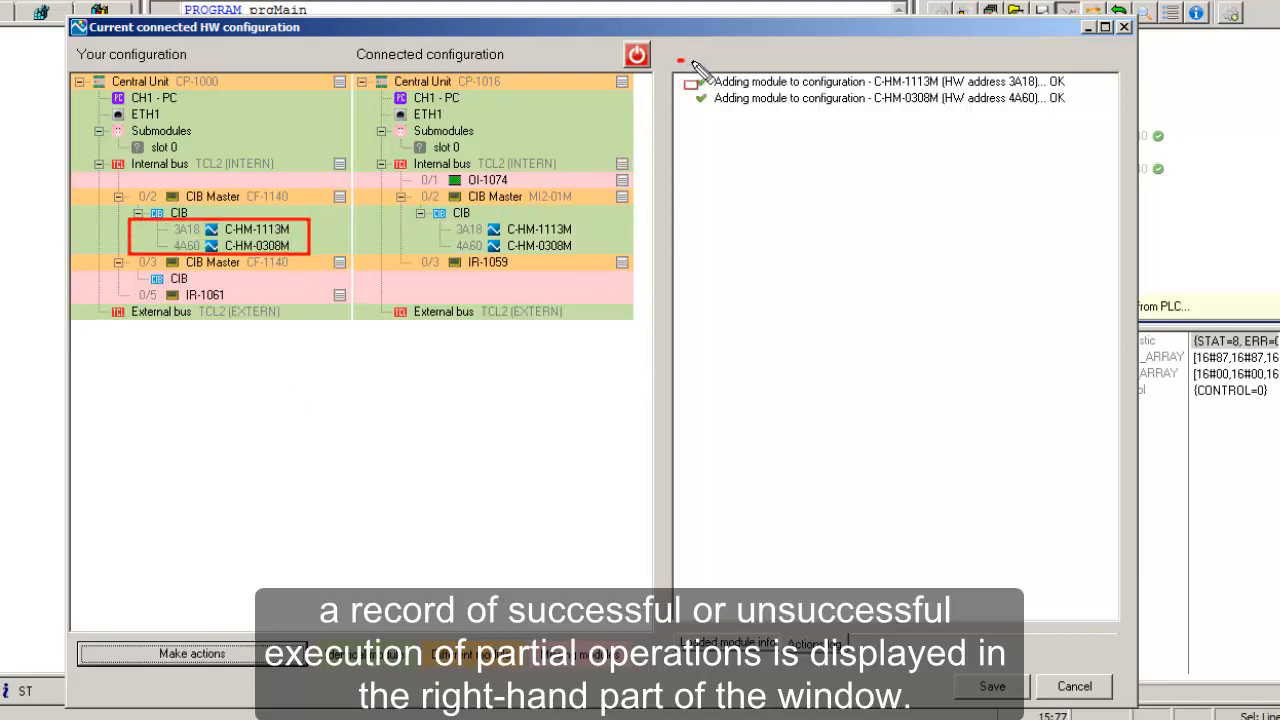
mouse_move(697, 67)
mouse_down()
mouse_move(945, 115)
mouse_move(1097, 124)
mouse_up()
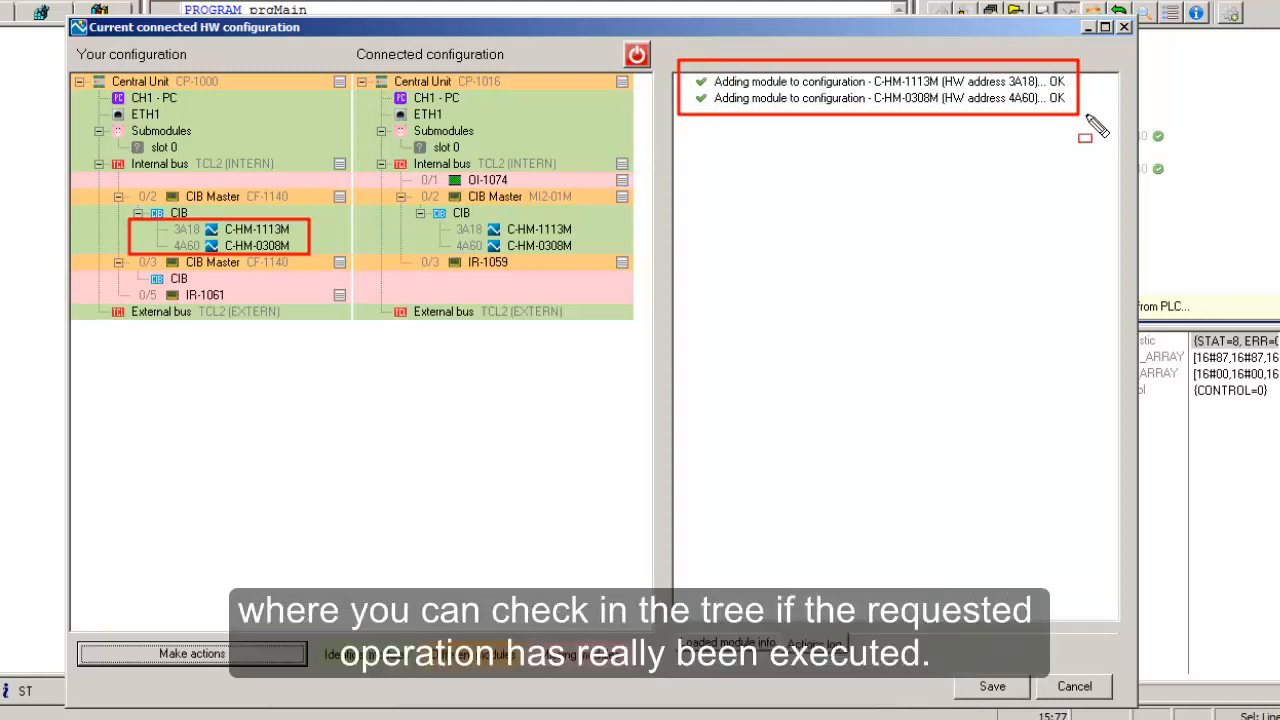
key(Escape)
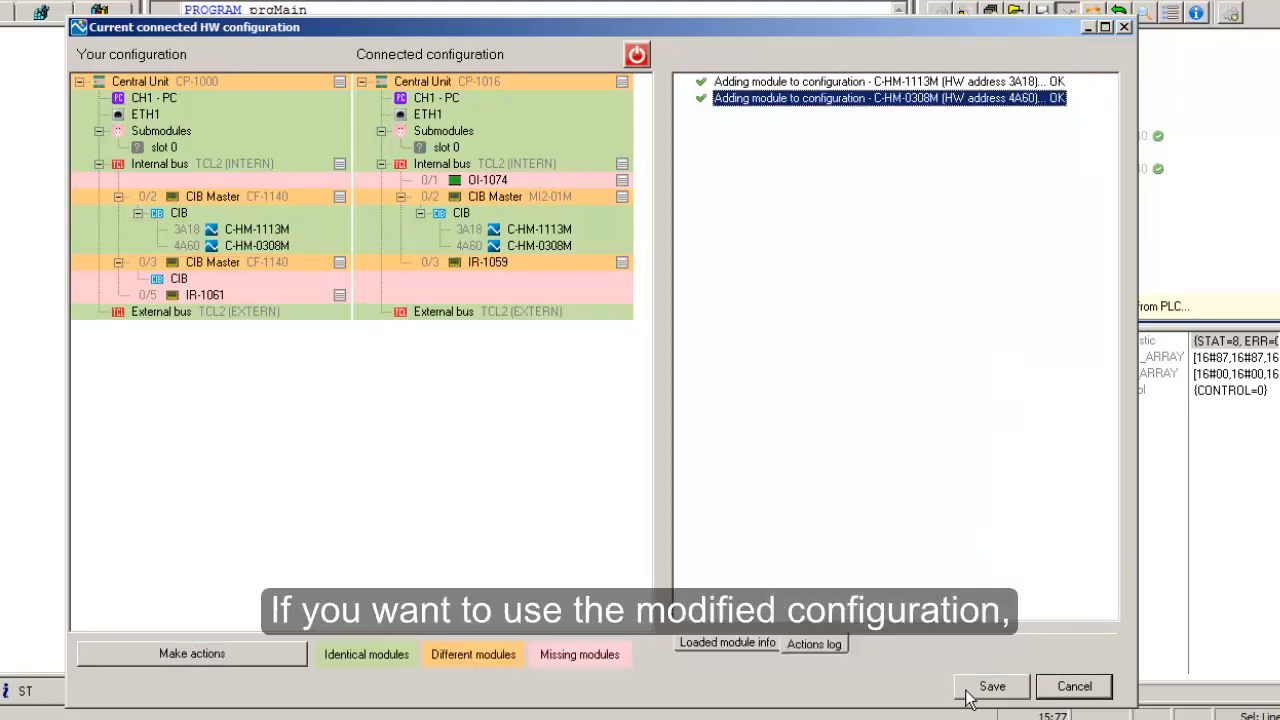
drag(942, 667, 1034, 705)
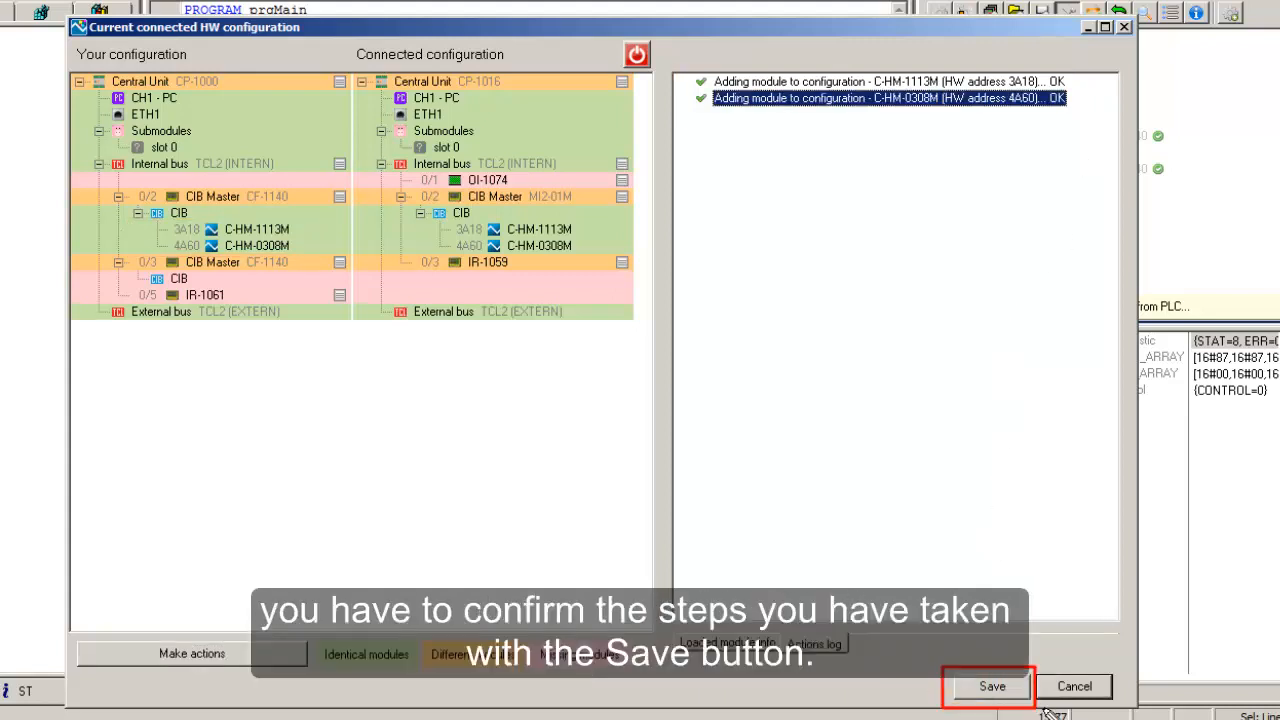
click(1036, 710)
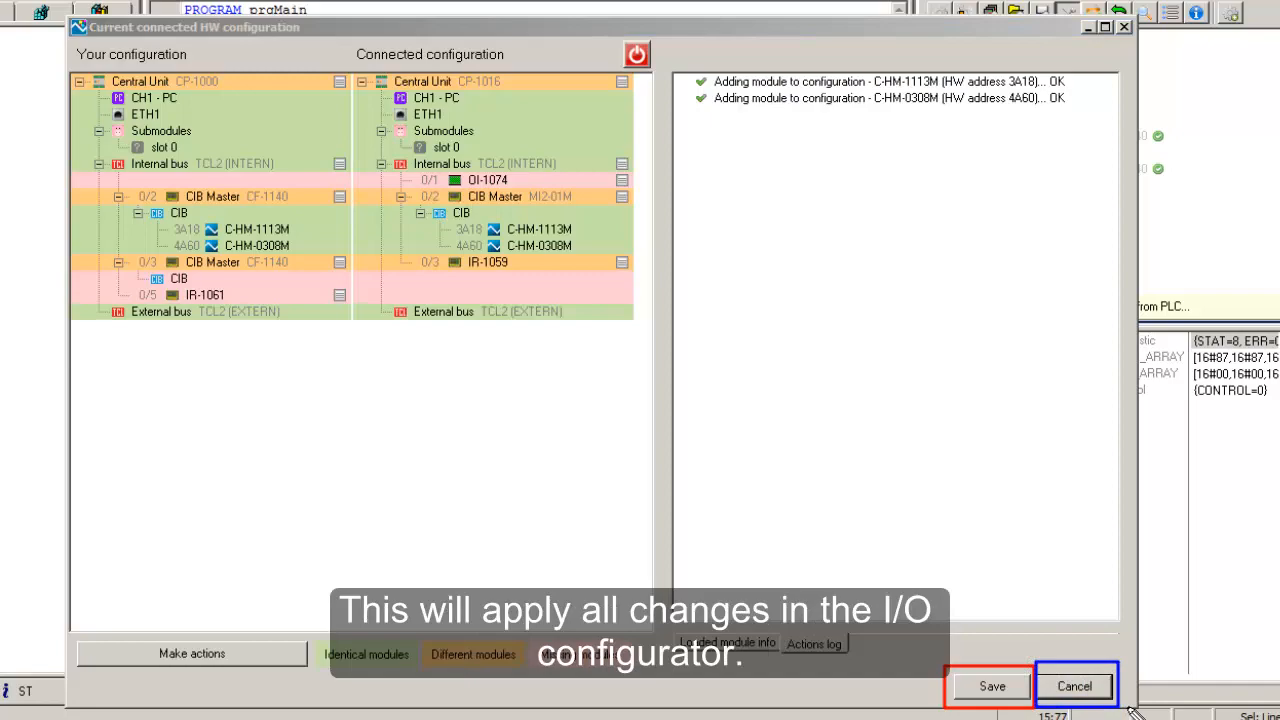
Save the hardware comparison changes to the user configuration and check the CIB modules in the configuration tree
key(Escape)
click(990, 689)
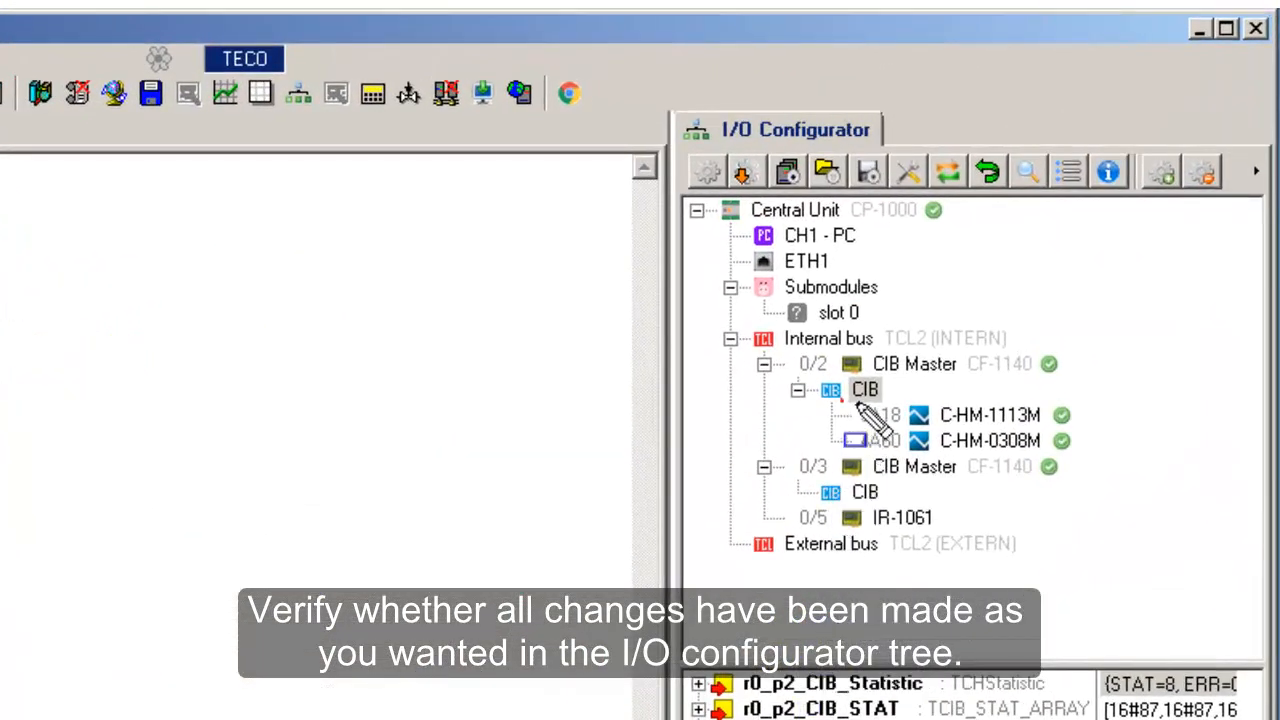
mouse_move(840, 402)
mouse_down()
mouse_move(995, 450)
mouse_move(1100, 460)
mouse_up()
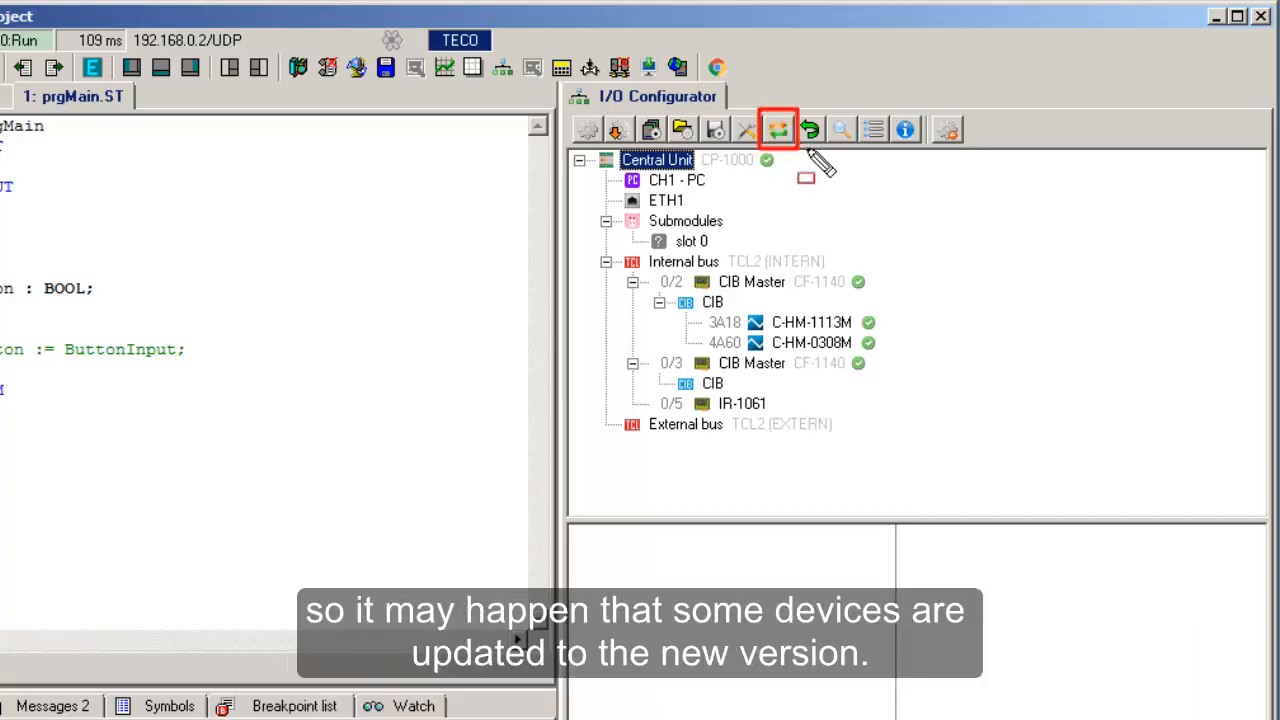
Update the descriptors in the local directory and view the list of configuration backups without restoring one
click(785, 117)
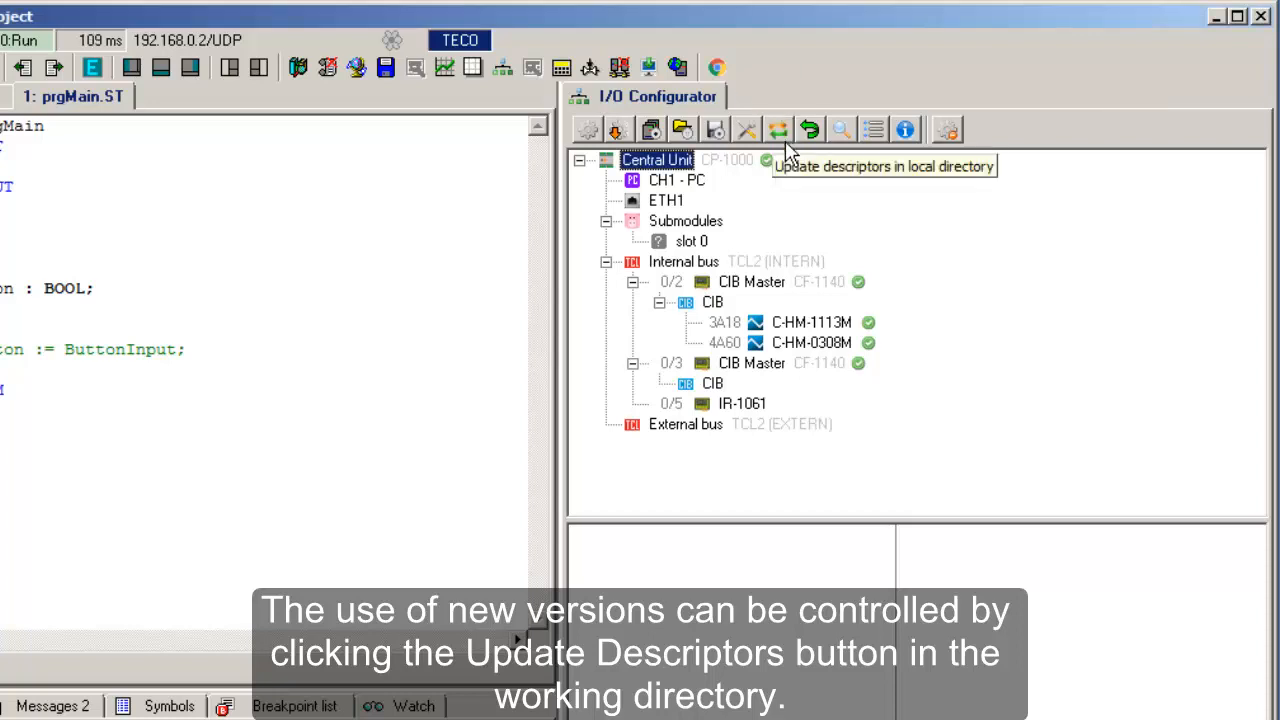
click(779, 131)
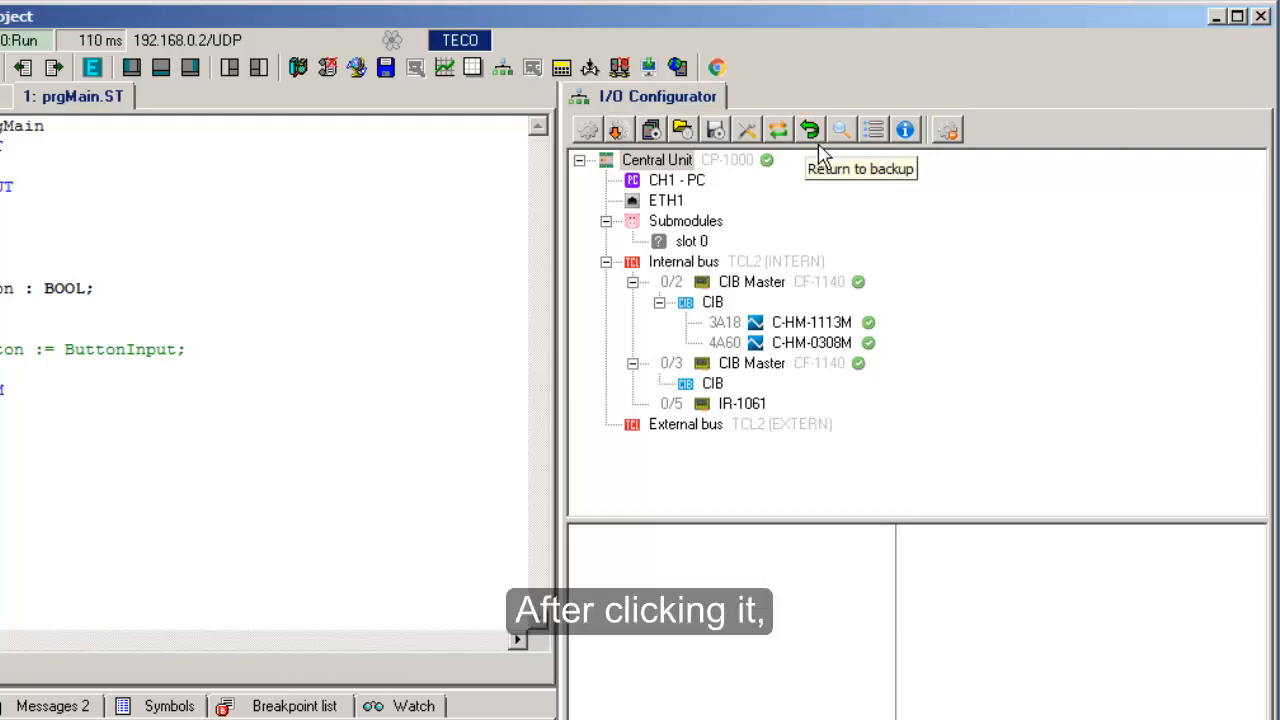
click(813, 133)
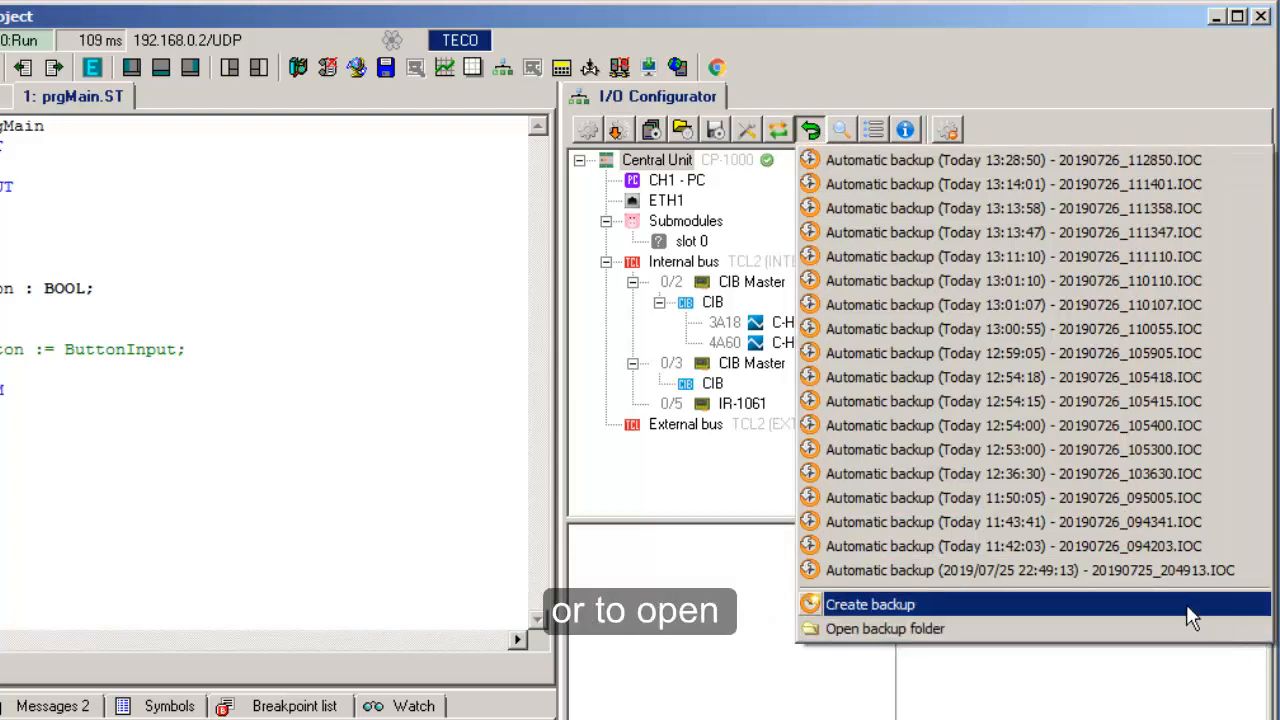
click(1112, 692)
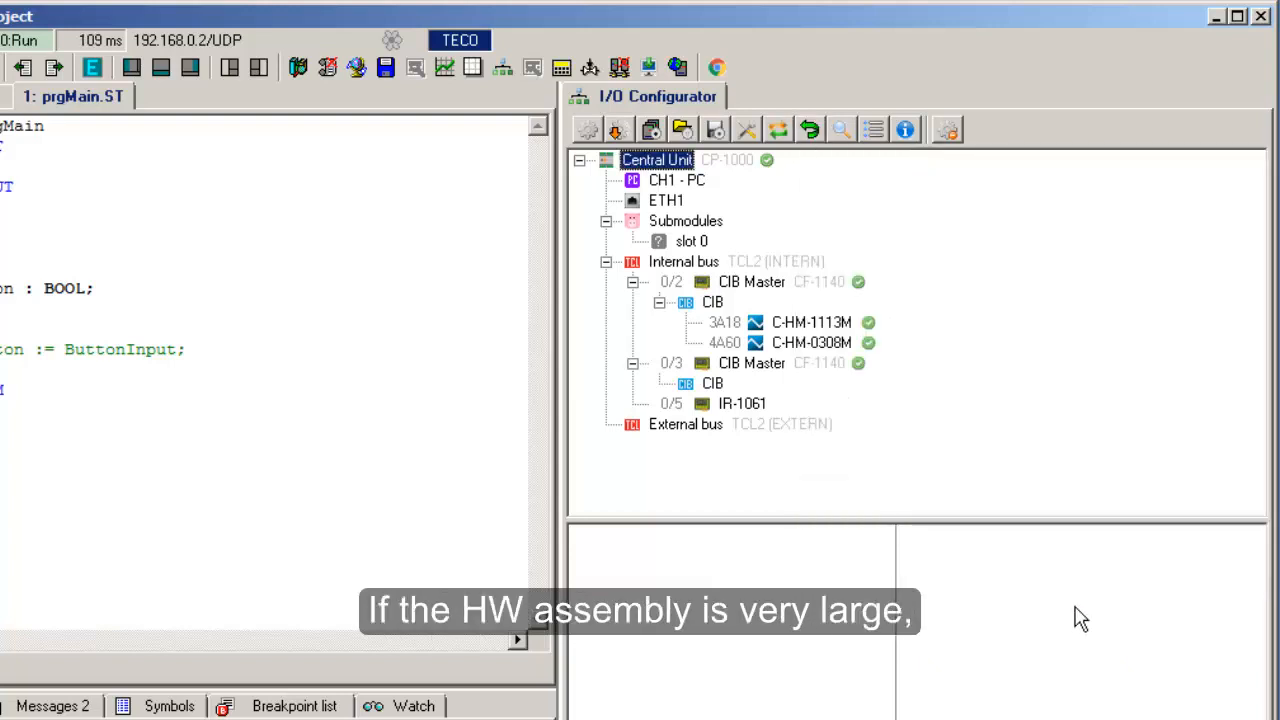
Search the configuration for the device with address 3A18 and close the search
click(842, 131)
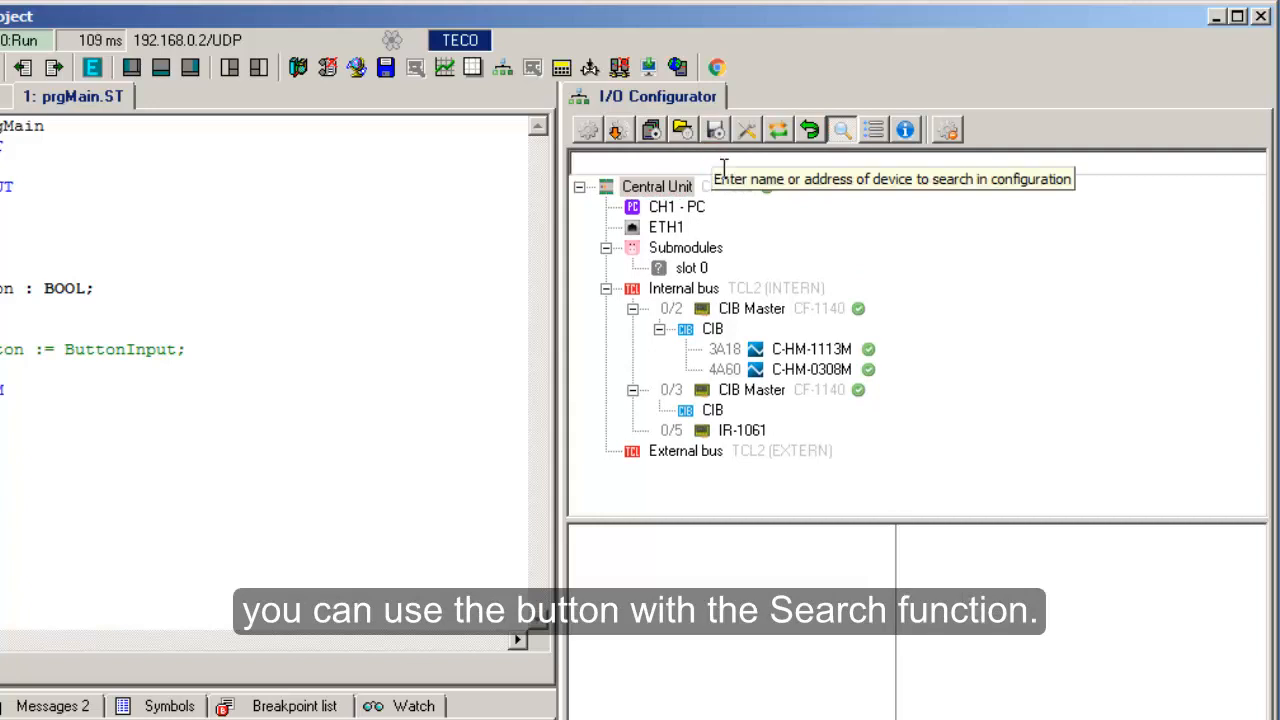
text(3A18)
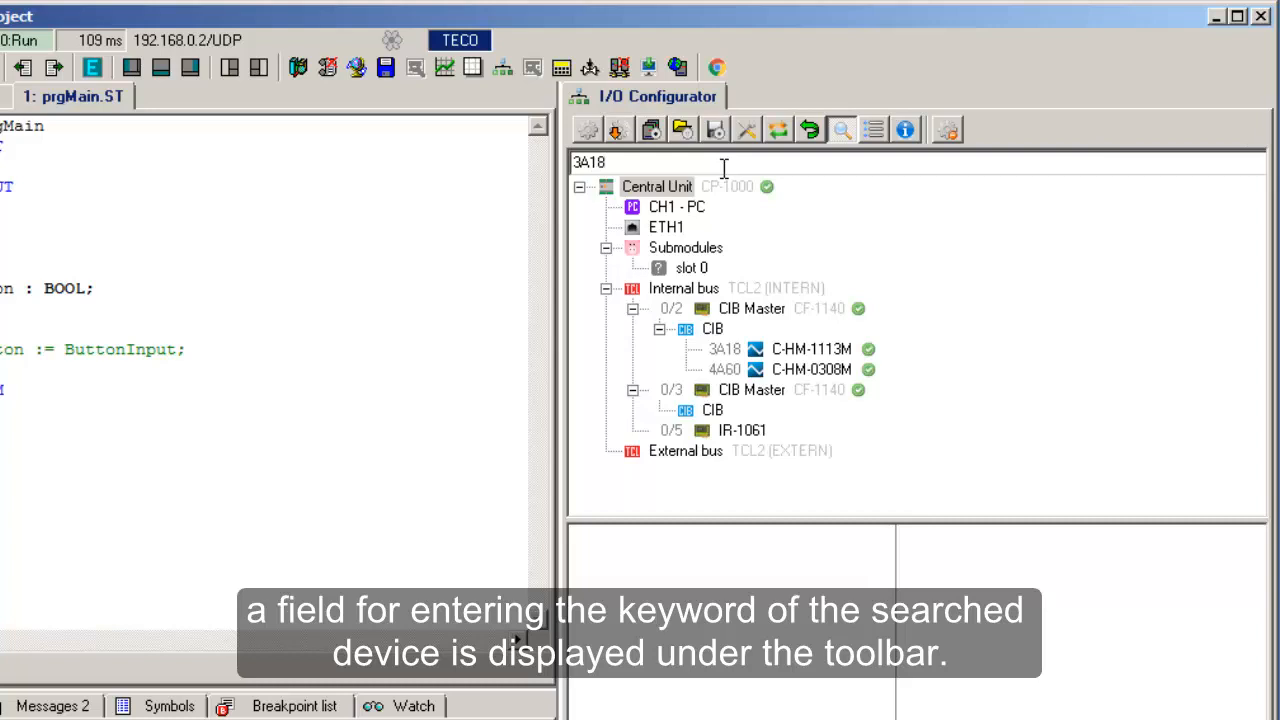
key(Return)
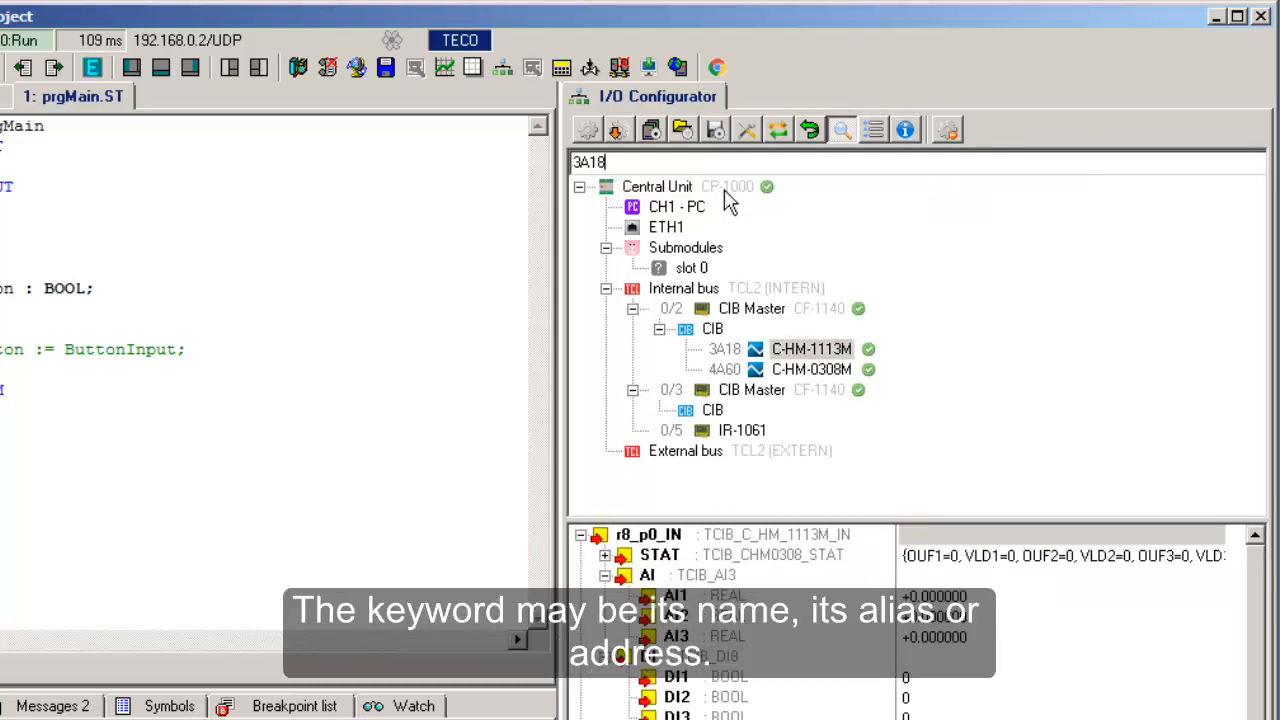
drag(706, 336, 899, 372)
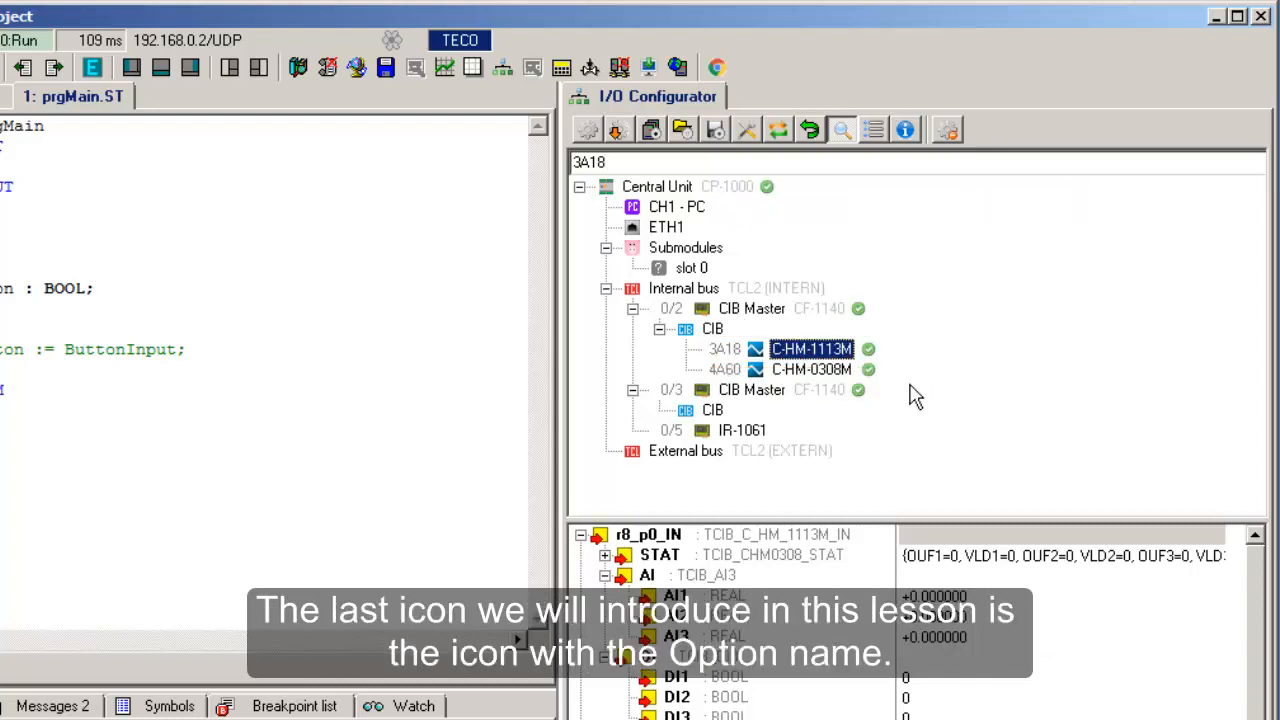
click(850, 140)
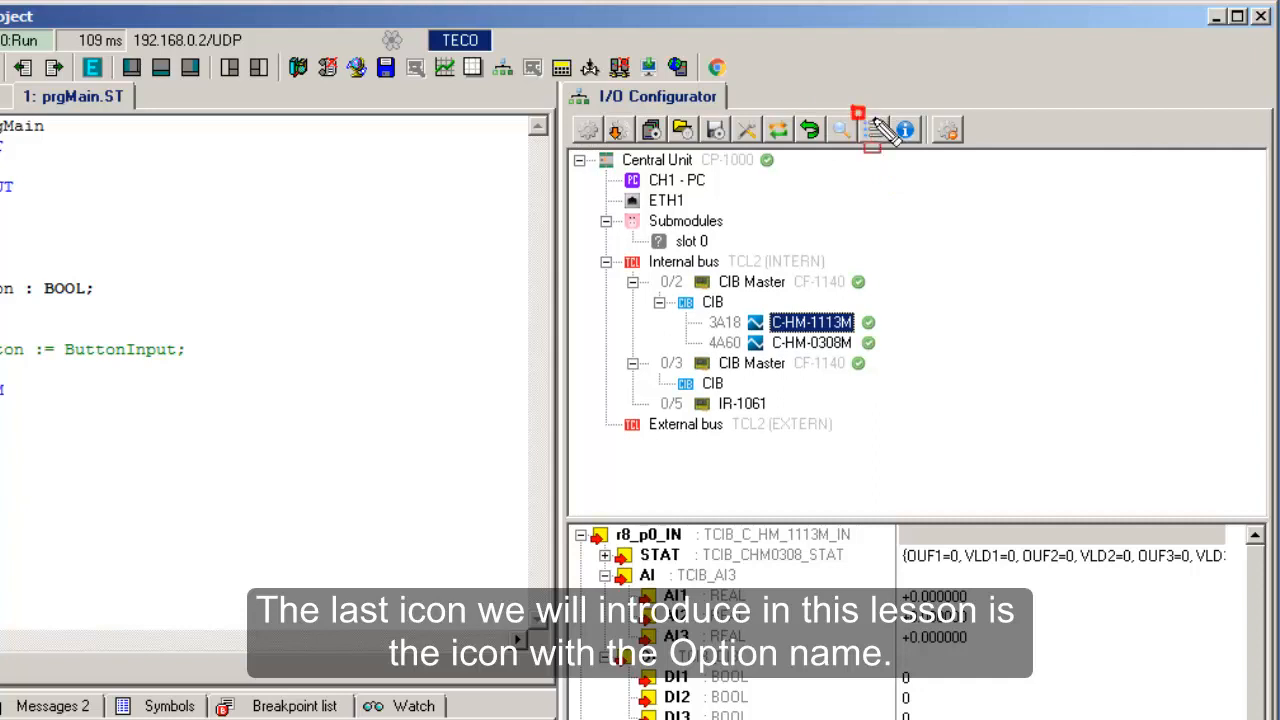
Lock the hardware configuration by enabling the option Configuration can't be changed
drag(852, 108, 895, 155)
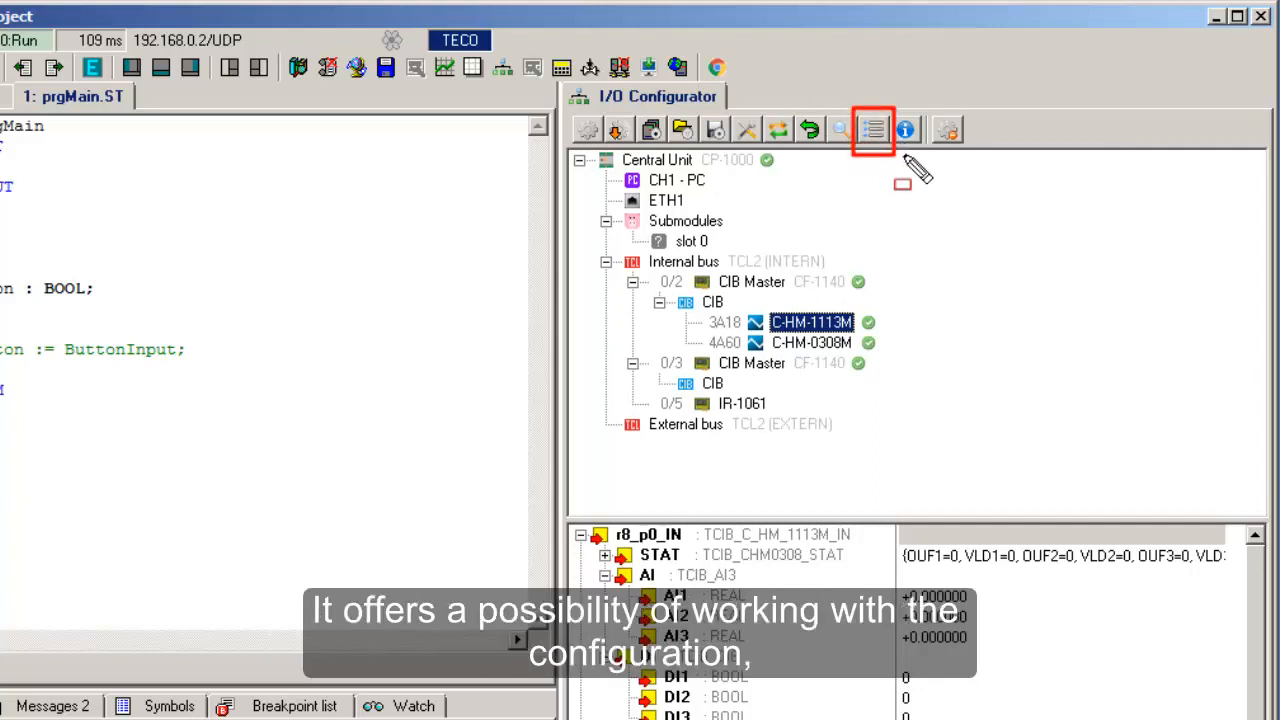
key(Escape)
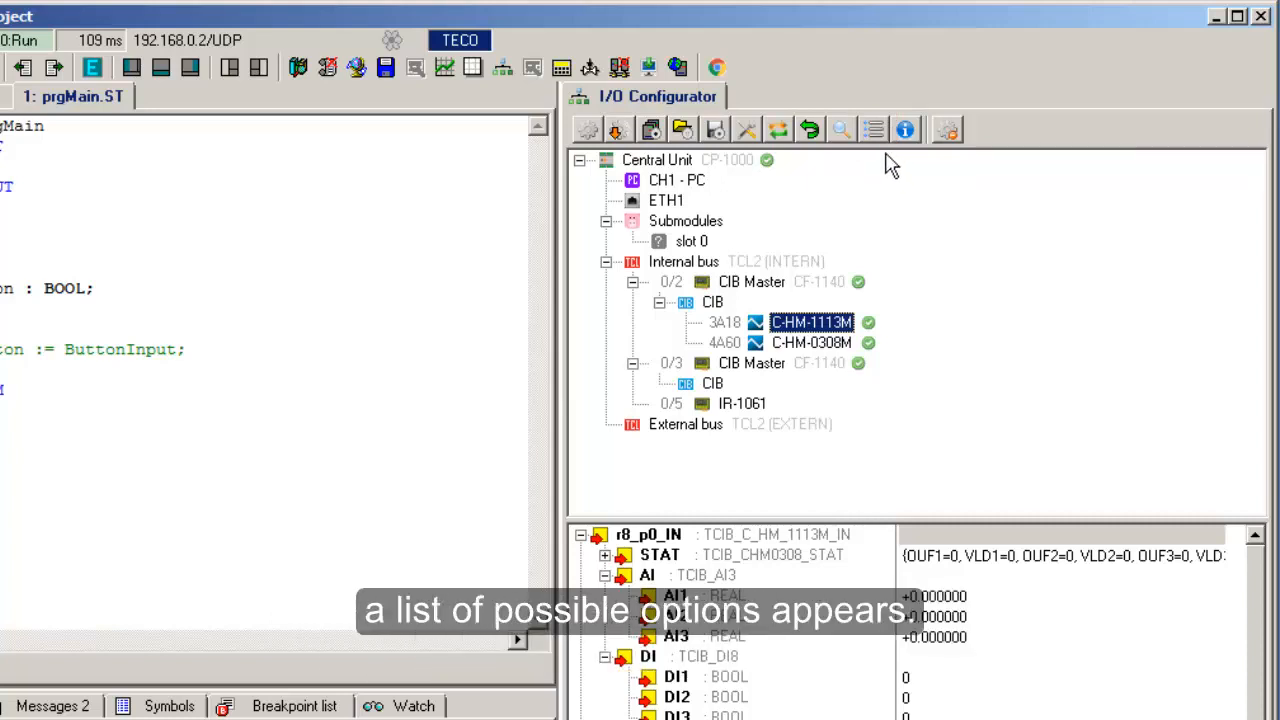
click(875, 131)
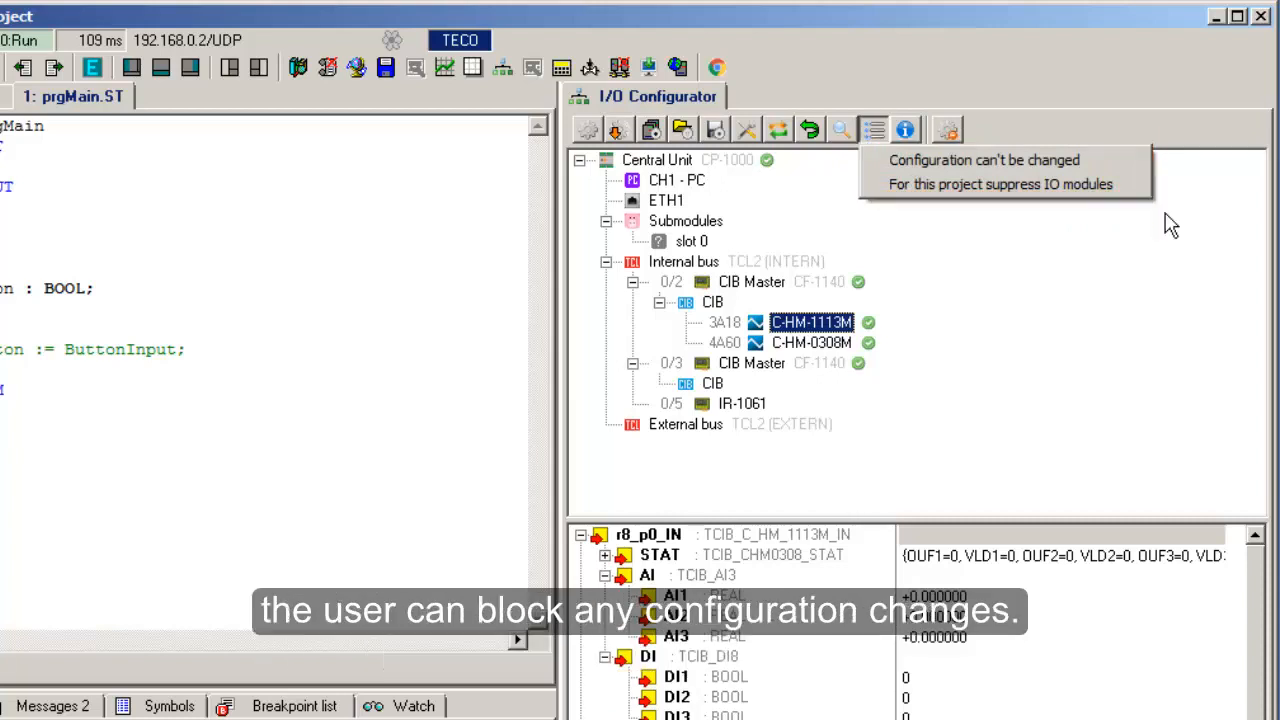
click(1008, 161)
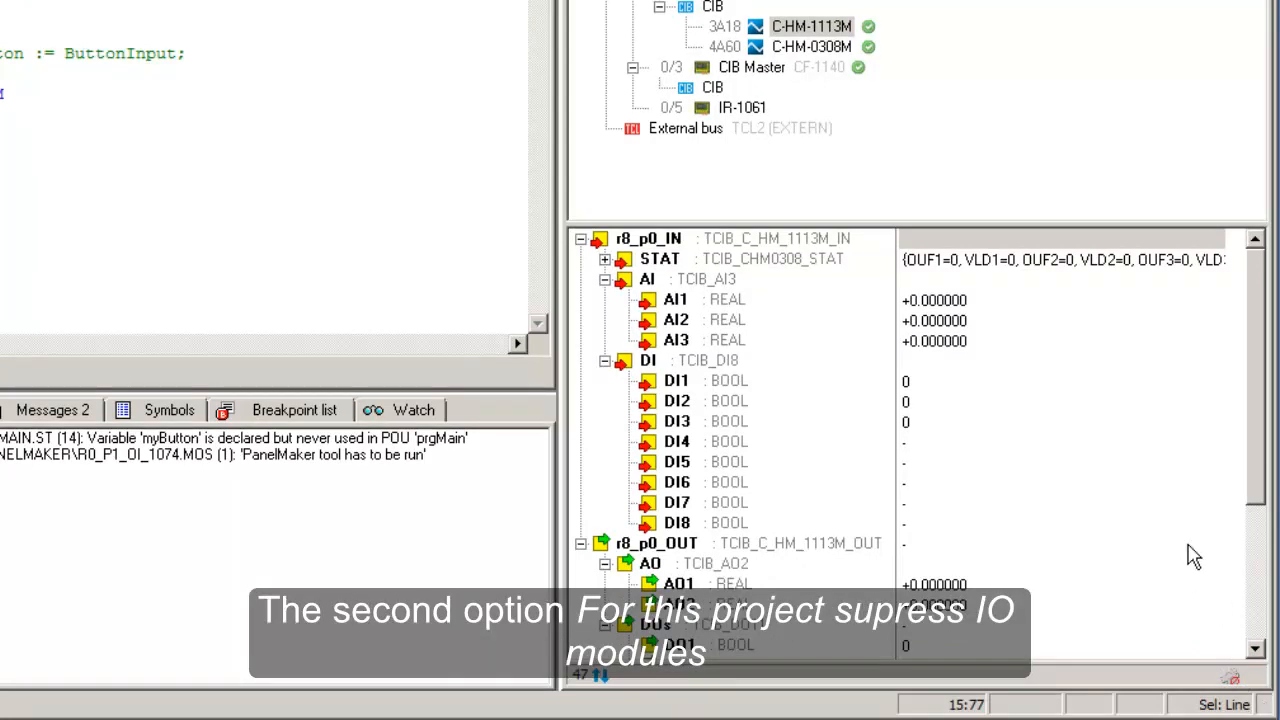
Disable all peripheral modules by enabling the option For this project suppress IO modules
click(876, 131)
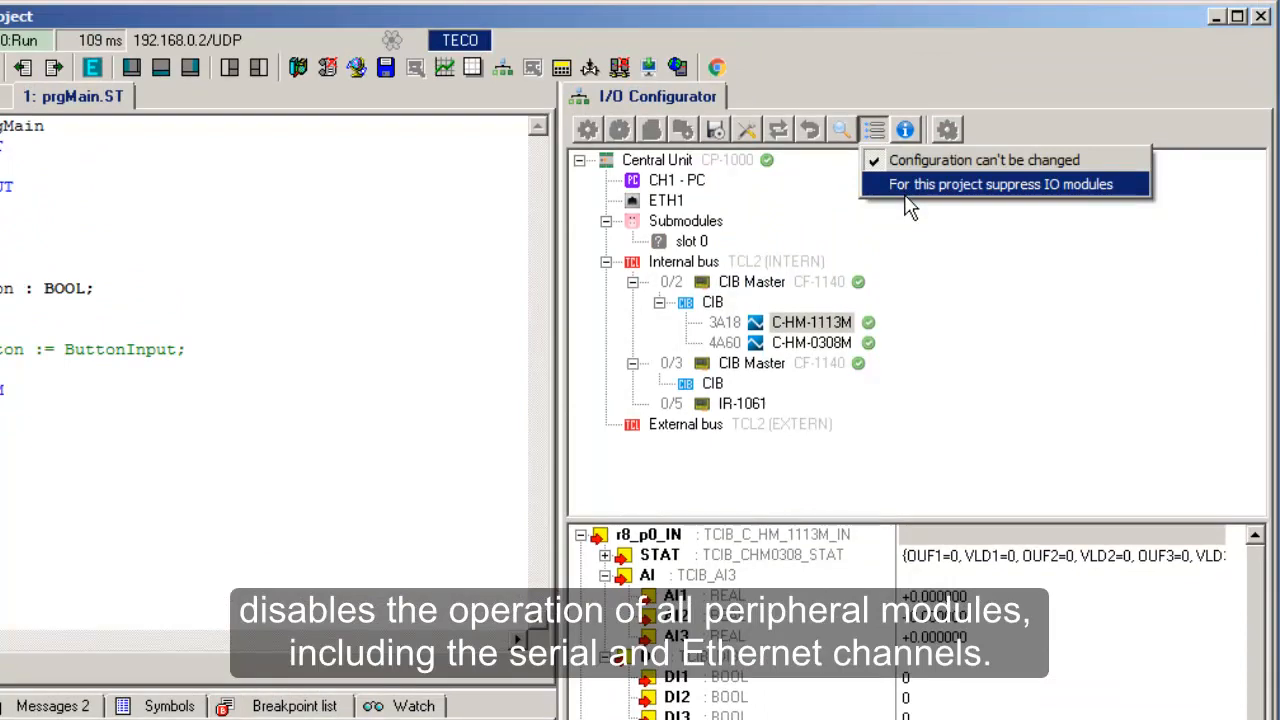
click(906, 190)
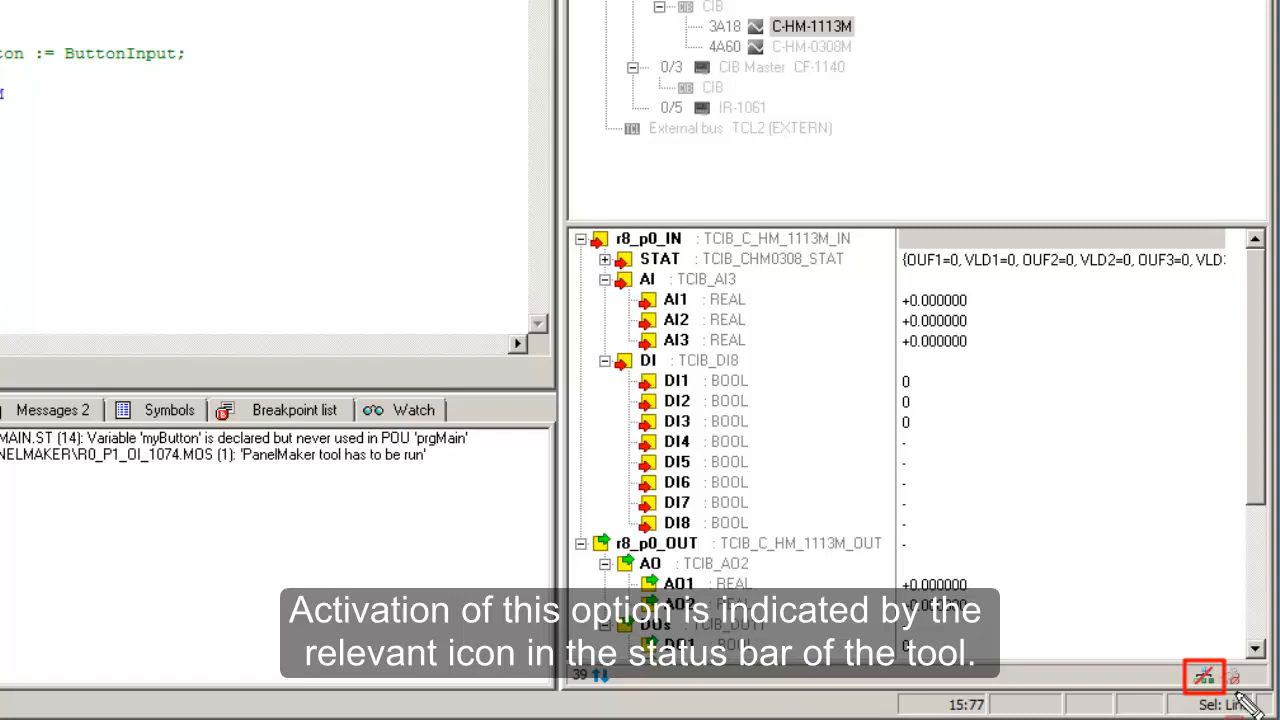
key(Escape)
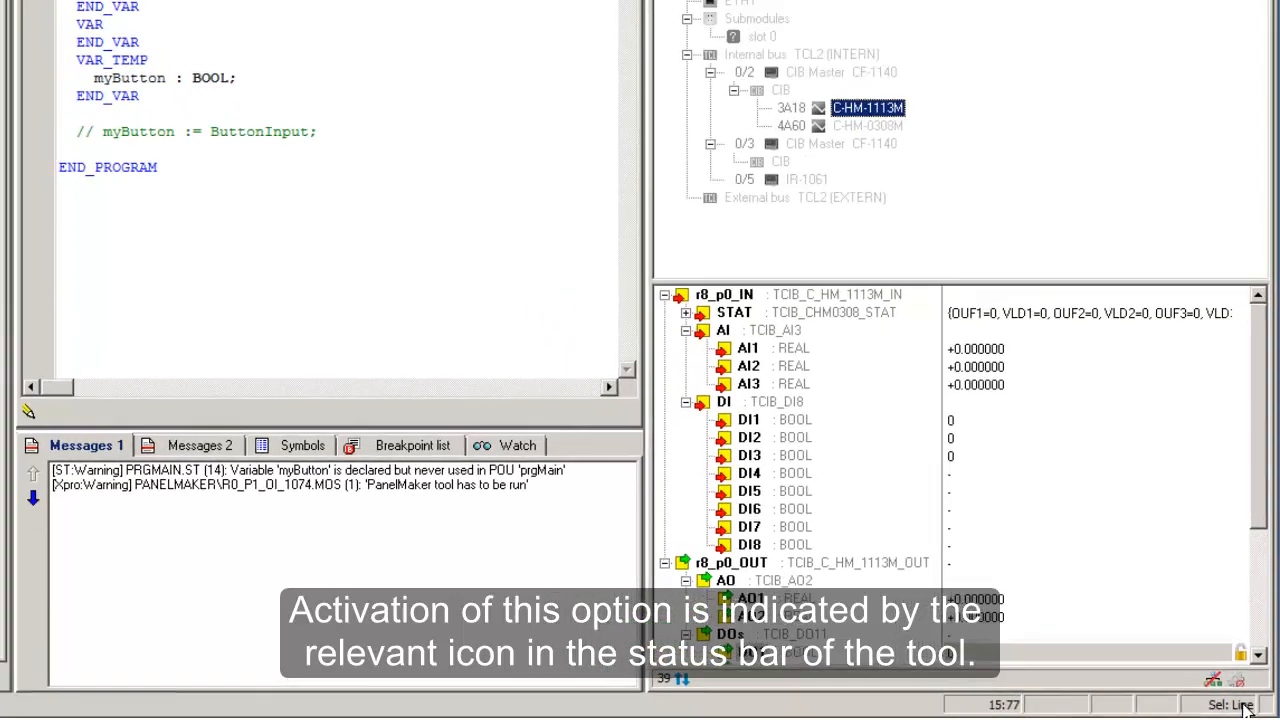